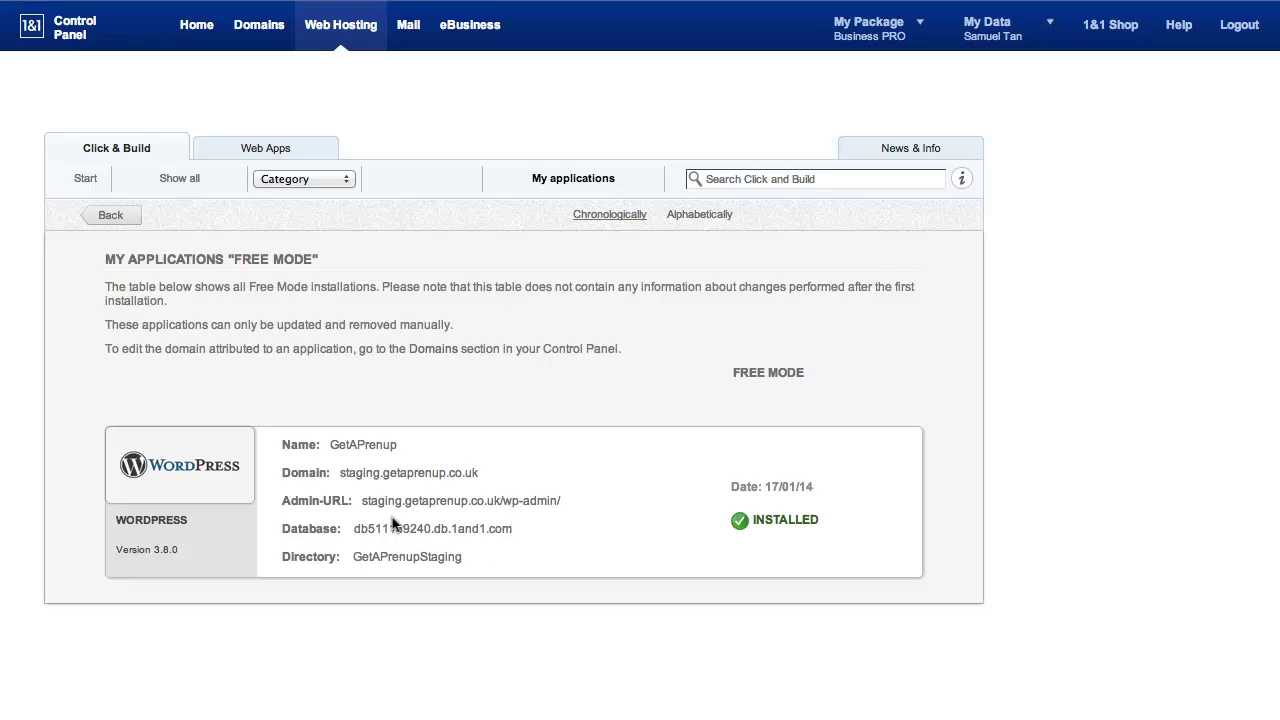
left_click_drag(282, 437, 462, 543)
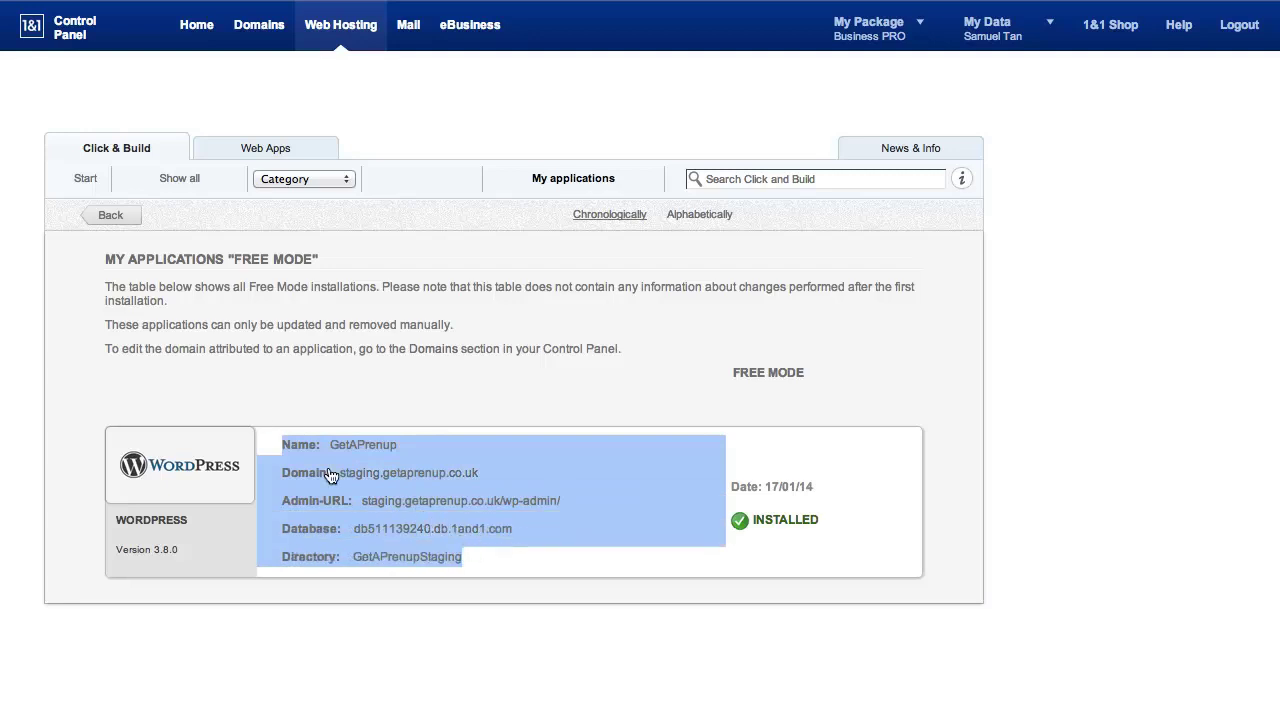
right_click(400, 501)
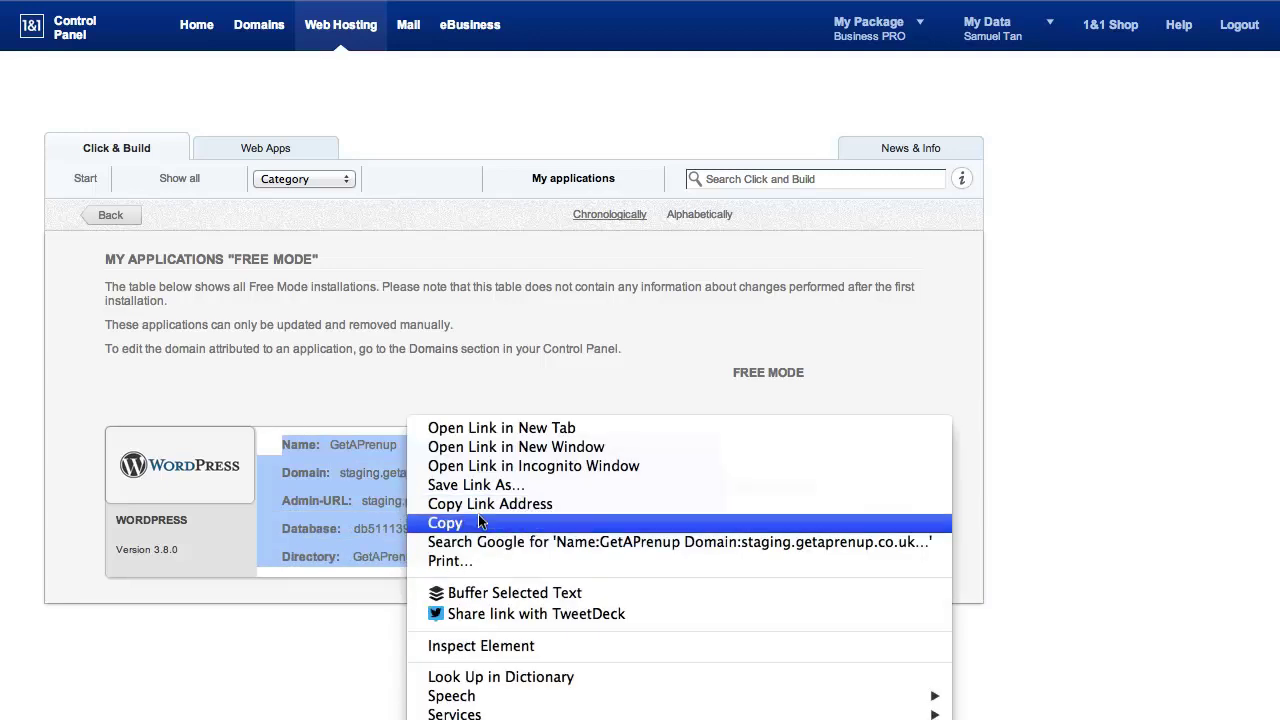
left_click(570, 372)
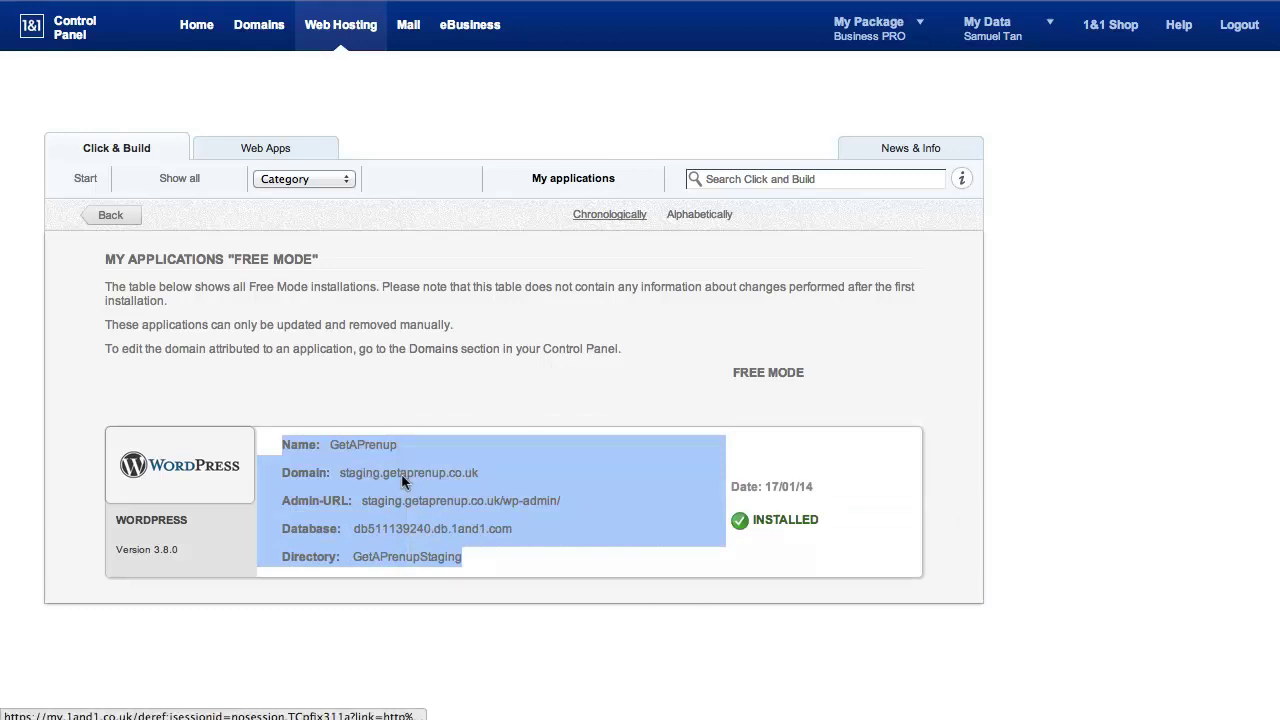
left_click(940, 520)
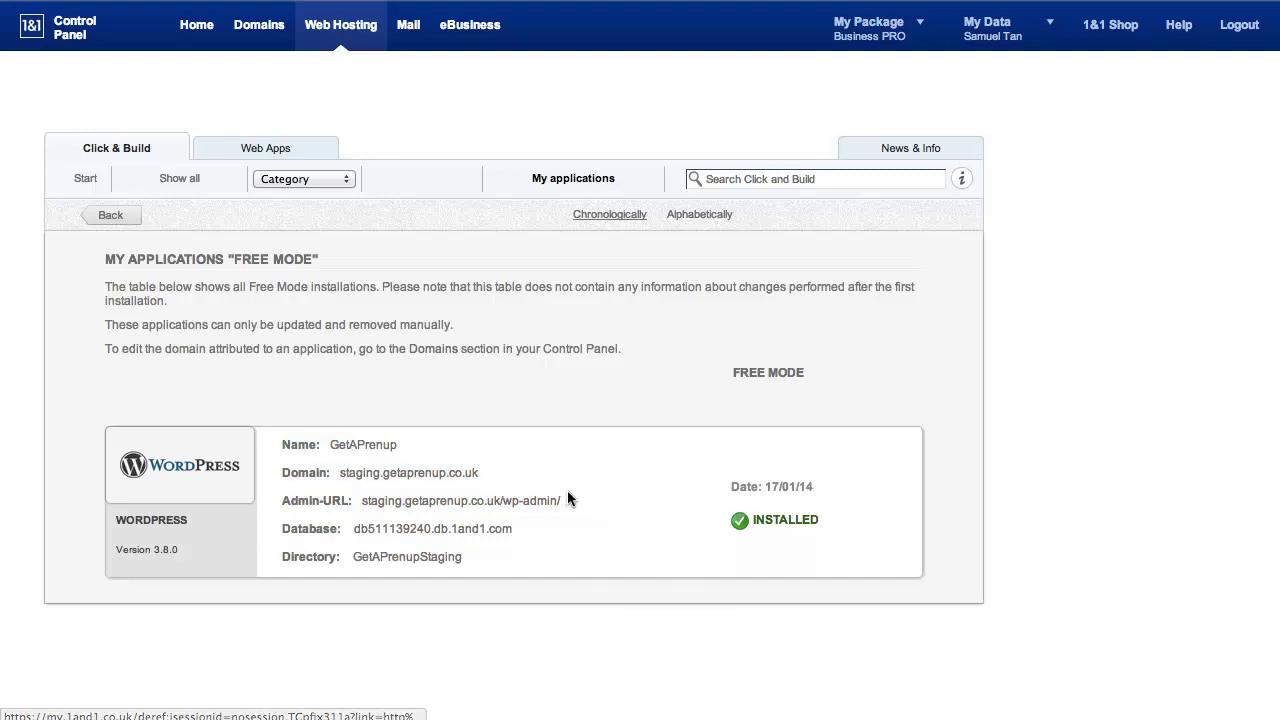
Enter the admin username 'gapadmin' and the password on the WordPress login page
left_click_drag(566, 498, 354, 490)
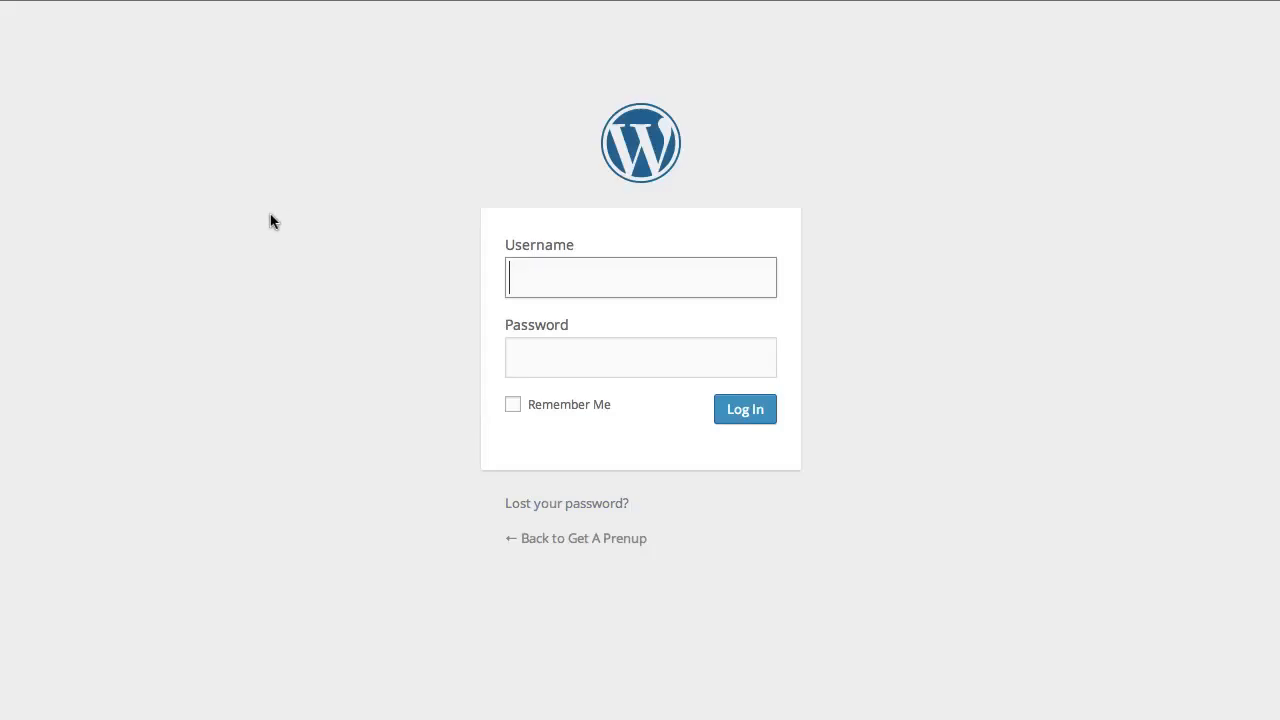
left_click(606, 262)
type("ga")
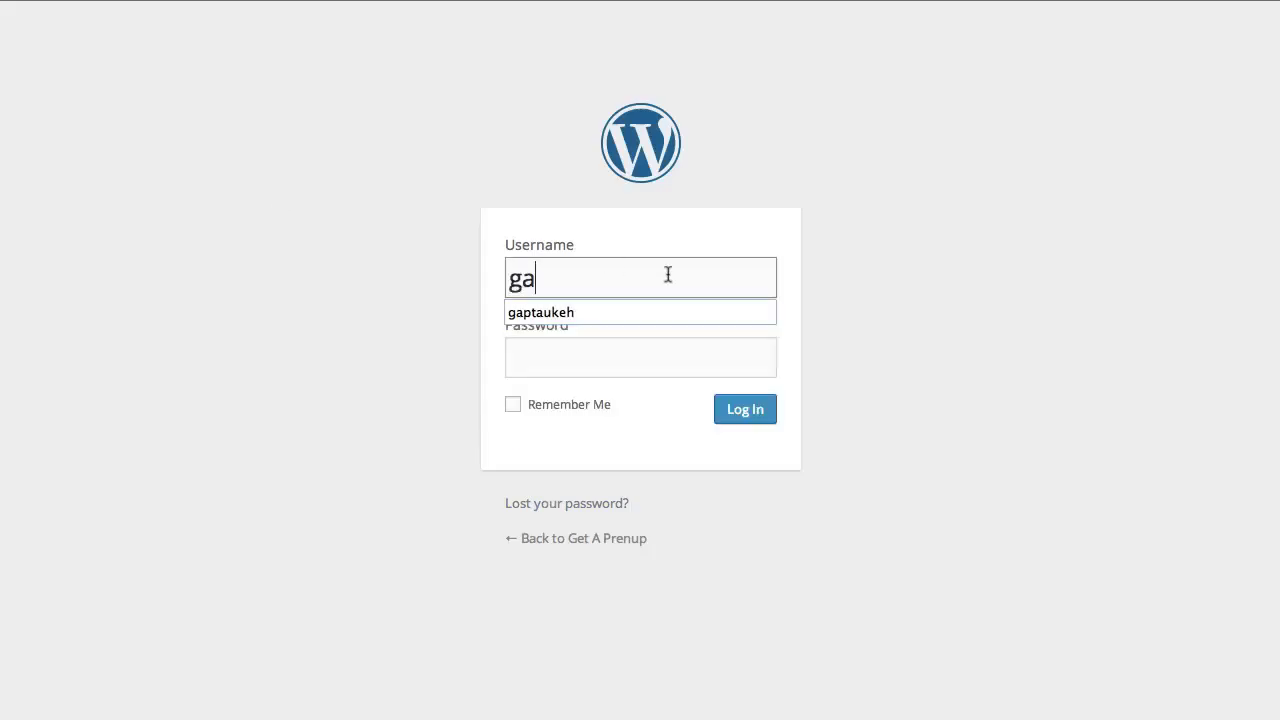
type("padmin")
key("Tab")
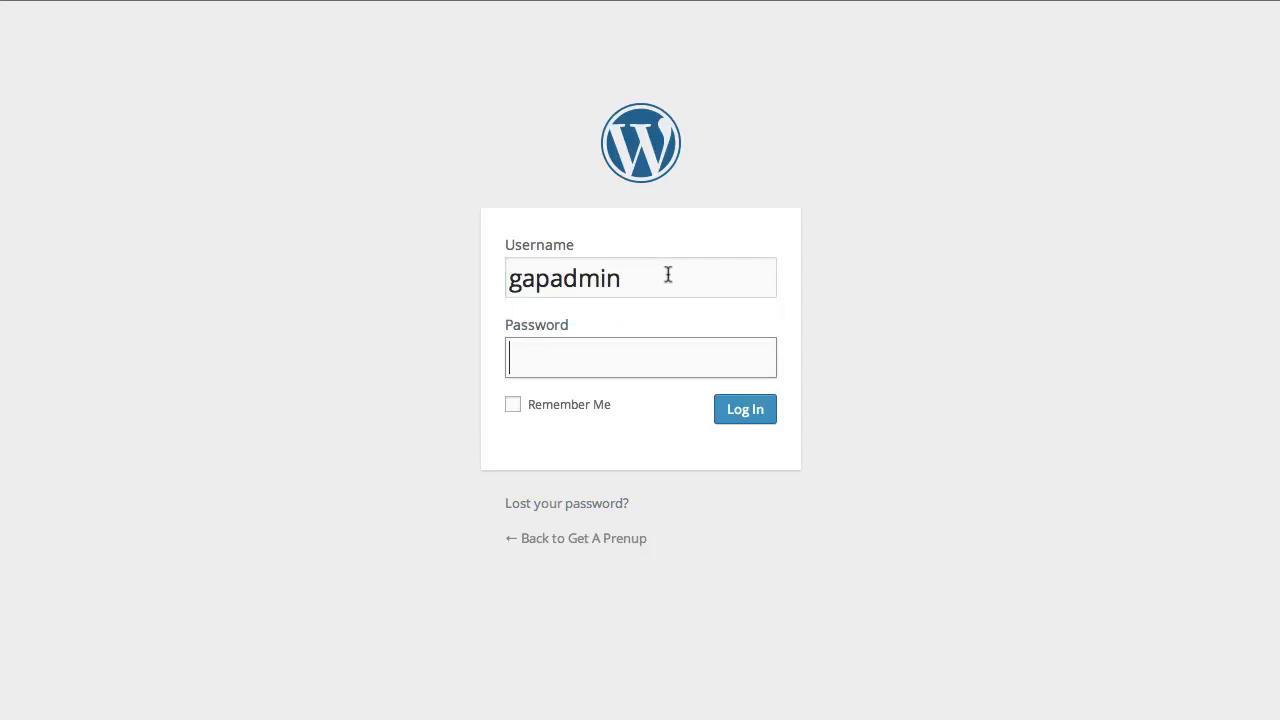
type("********")
Log in to the WordPress admin and dismiss Chrome's save-password prompt
left_click(741, 410)
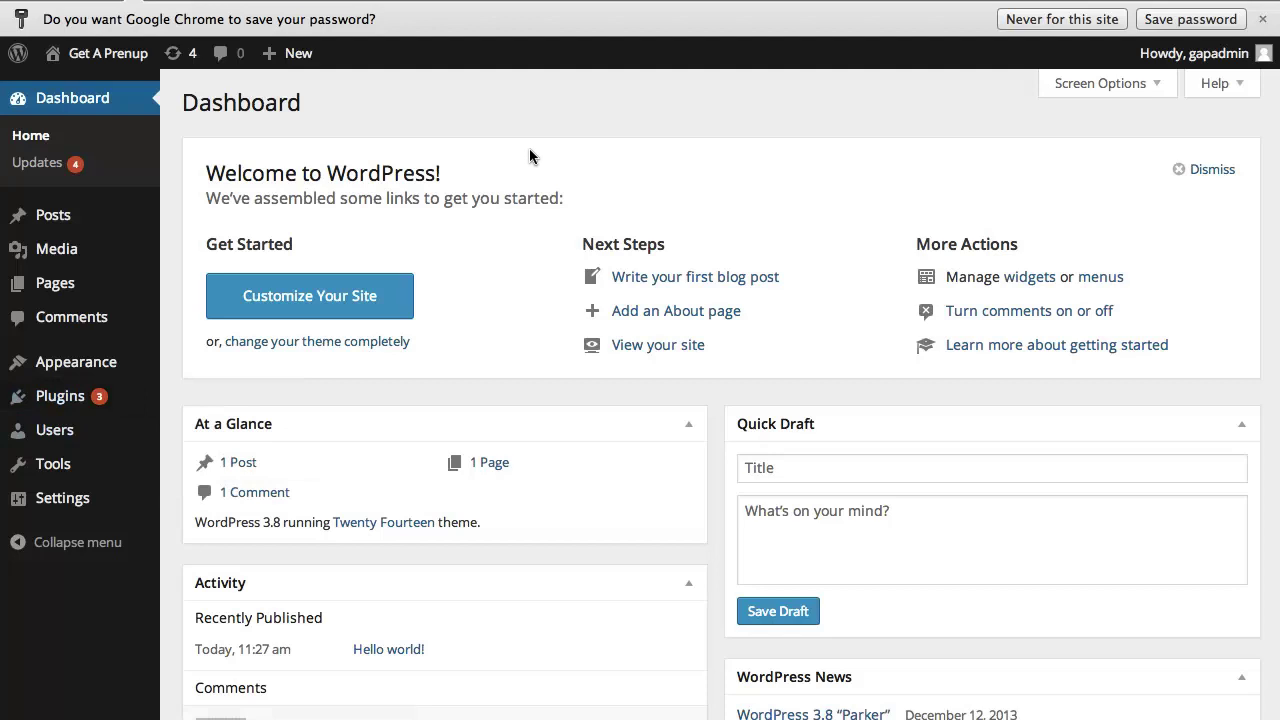
mouse_move(1194, 53)
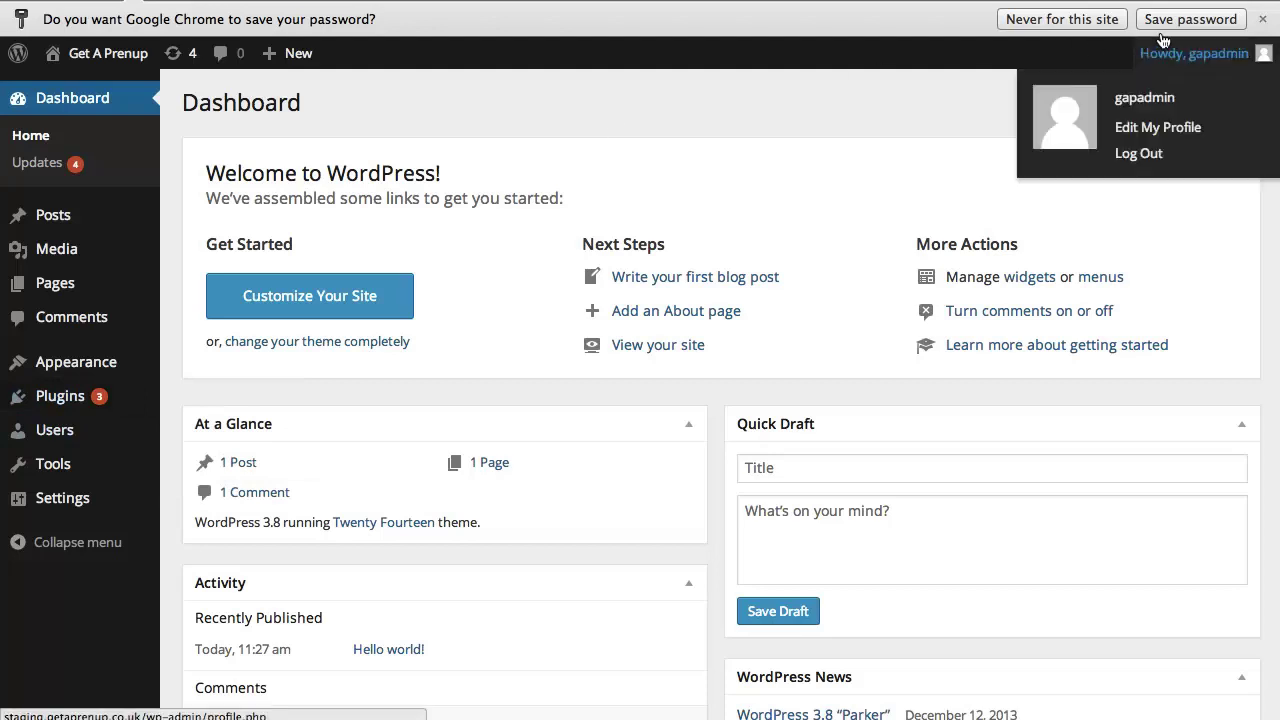
left_click(1100, 18)
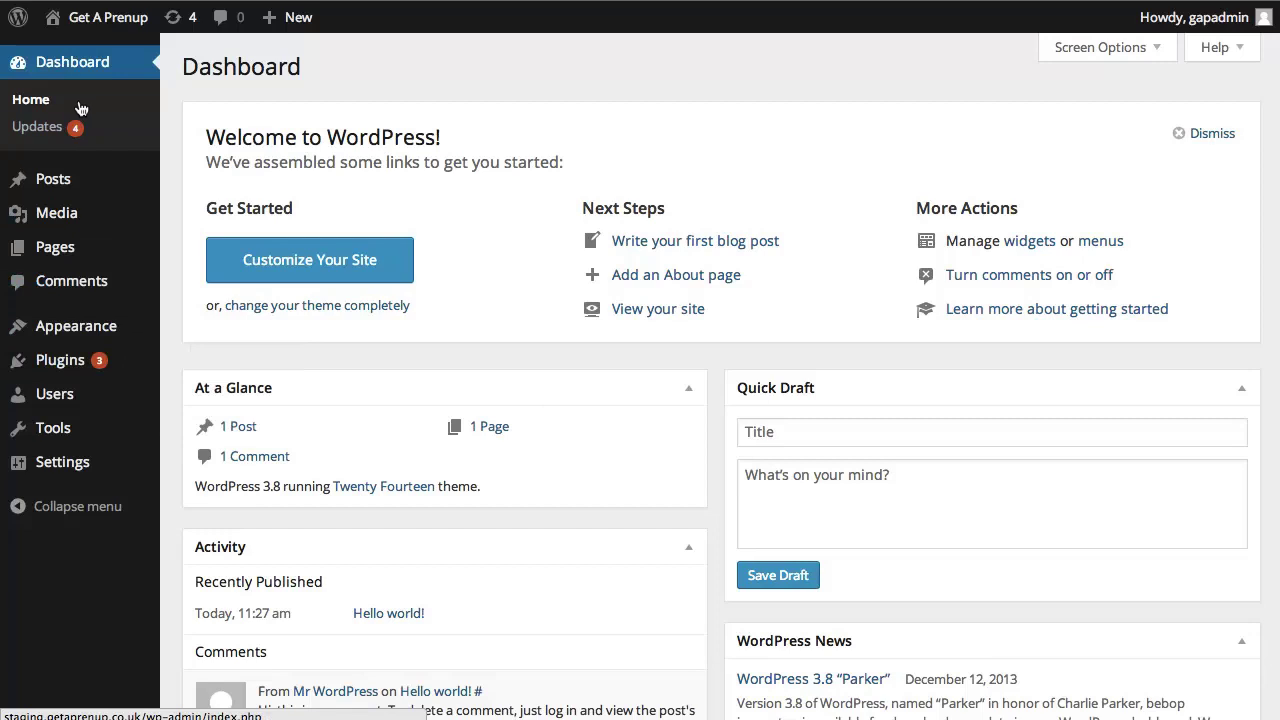
mouse_move(107, 53)
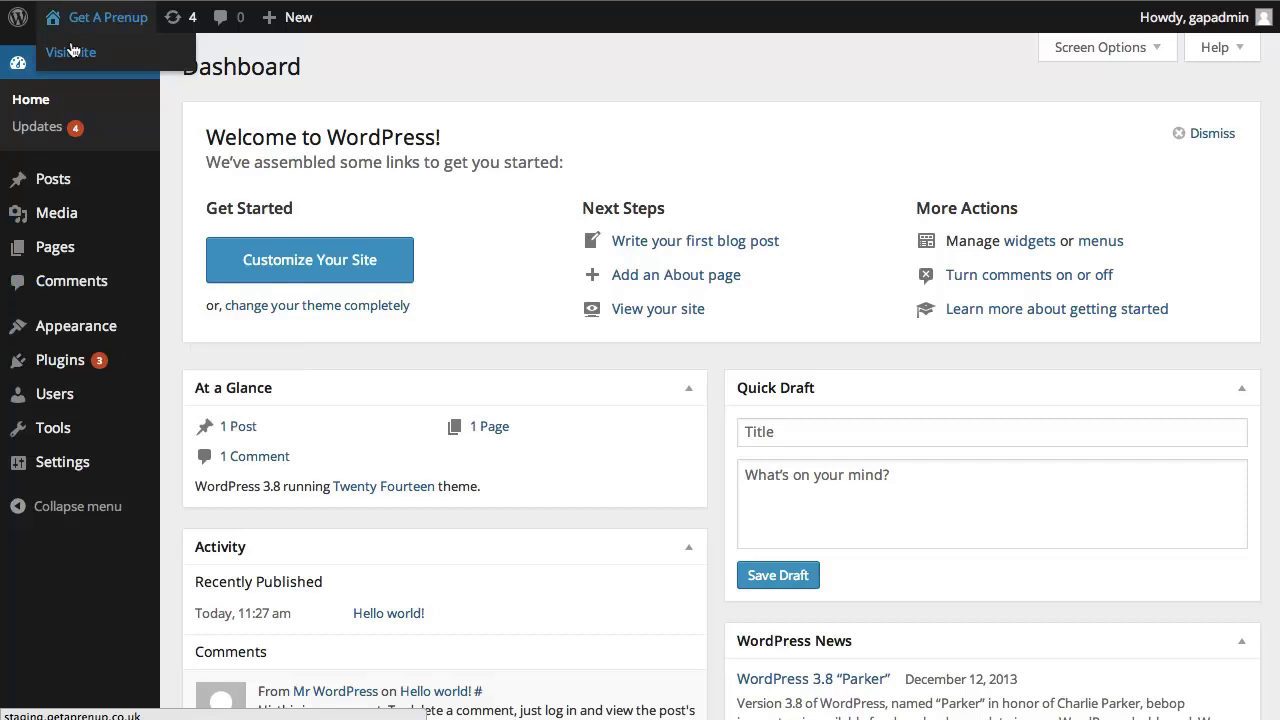
Visit the public site from the admin bar and scroll through the Hello World post
left_click(71, 50)
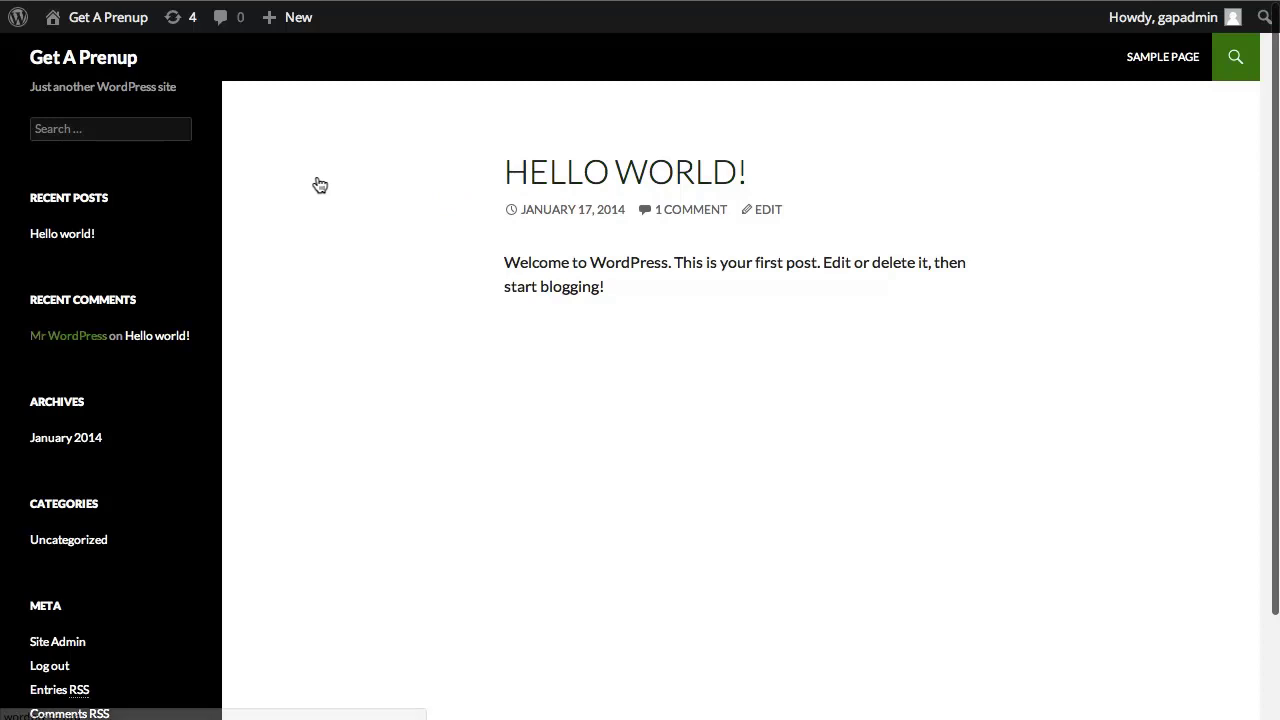
scroll(284, 178, "down", 2)
scroll(270, 176, "down", 1)
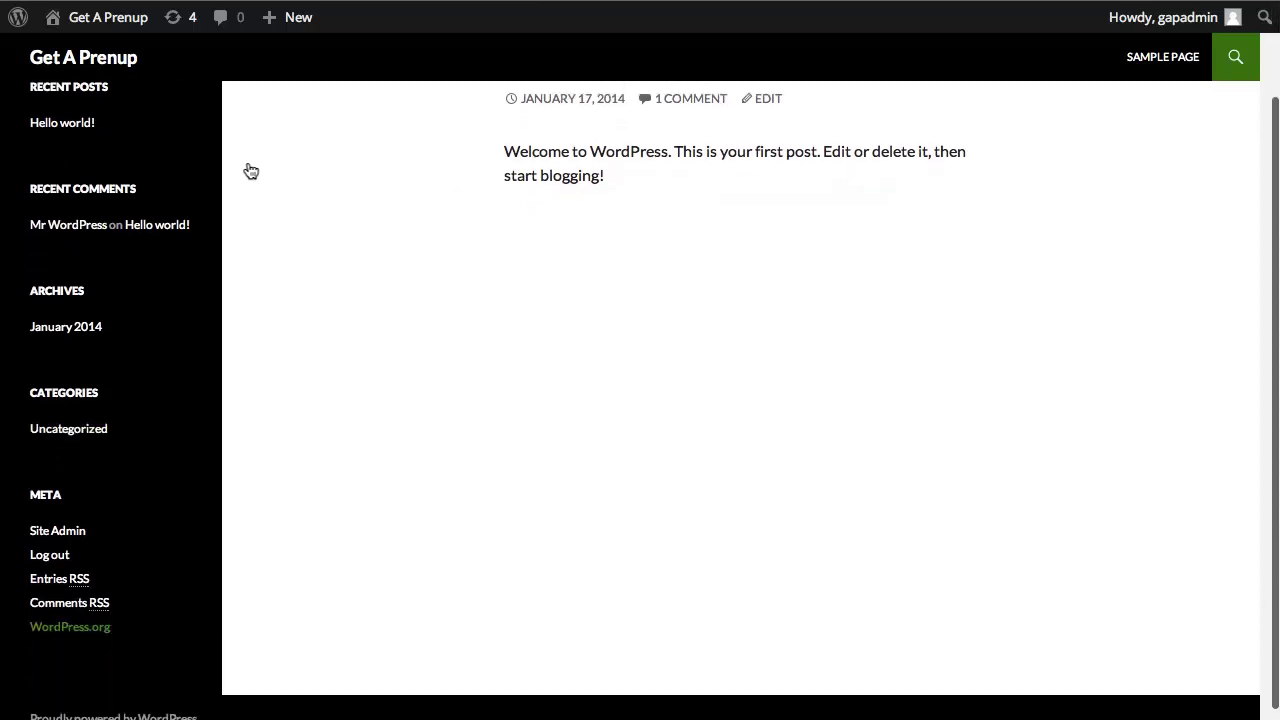
scroll(228, 164, "down", 1)
scroll(200, 155, "up", 3)
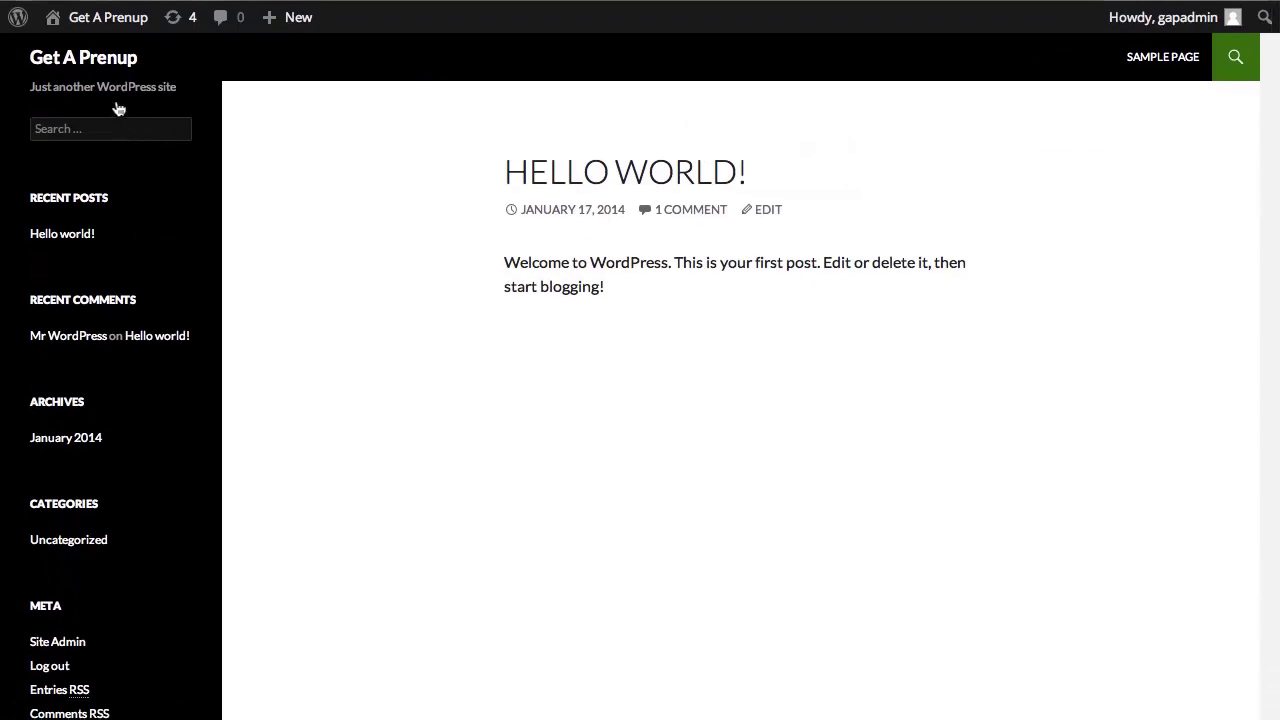
mouse_move(107, 17)
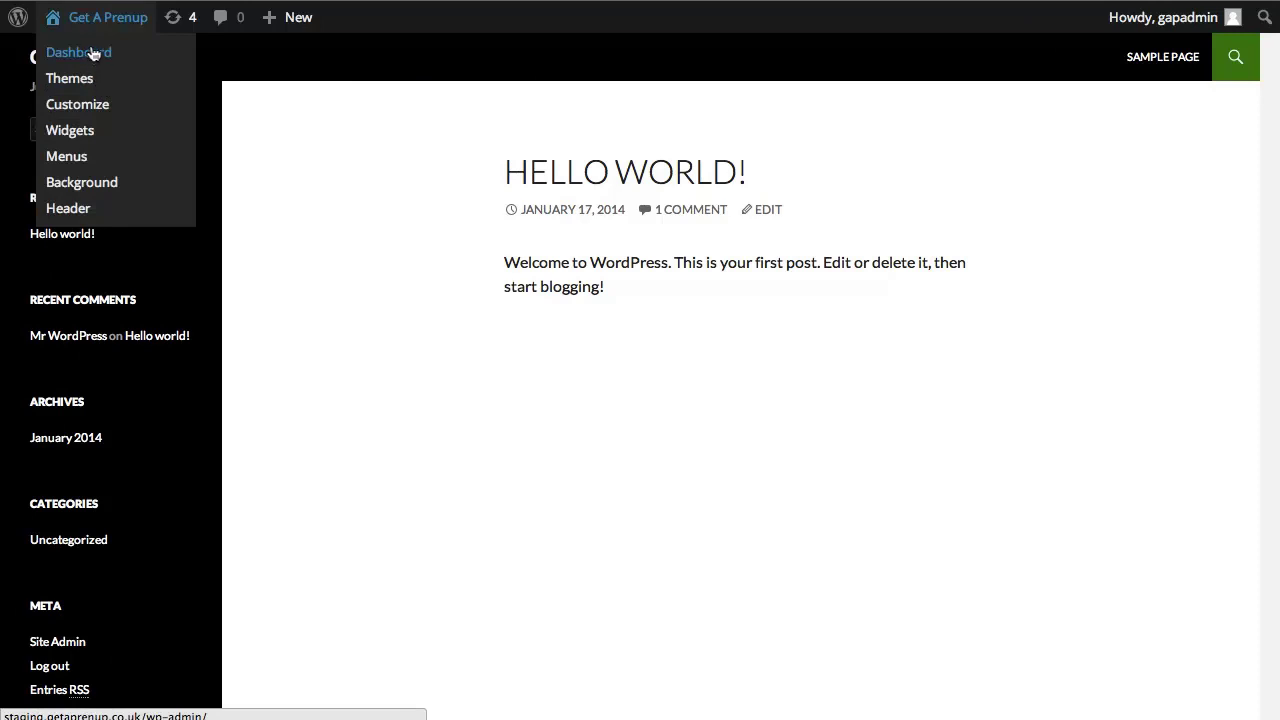
Go back to the WordPress admin Dashboard via the admin bar menu
left_click(92, 54)
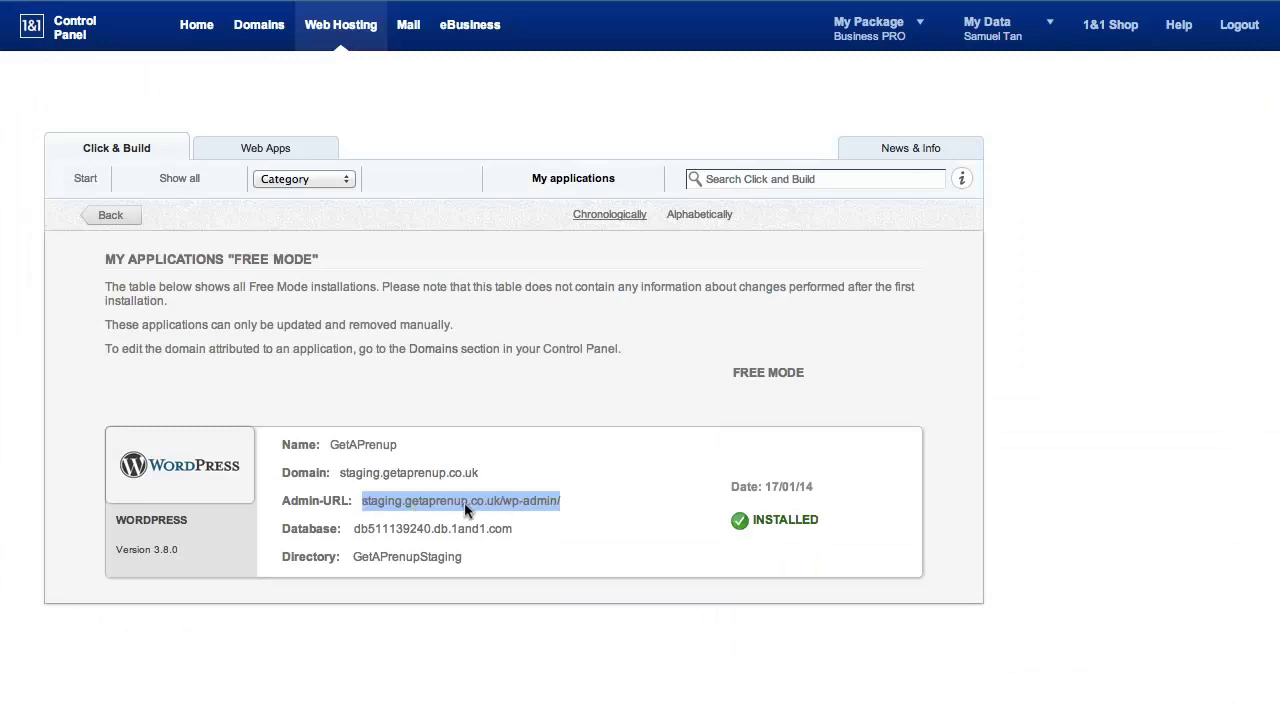
Open the WordPress Dashboard through the Admin-URL link in the 1&1 application entry
left_click(545, 503)
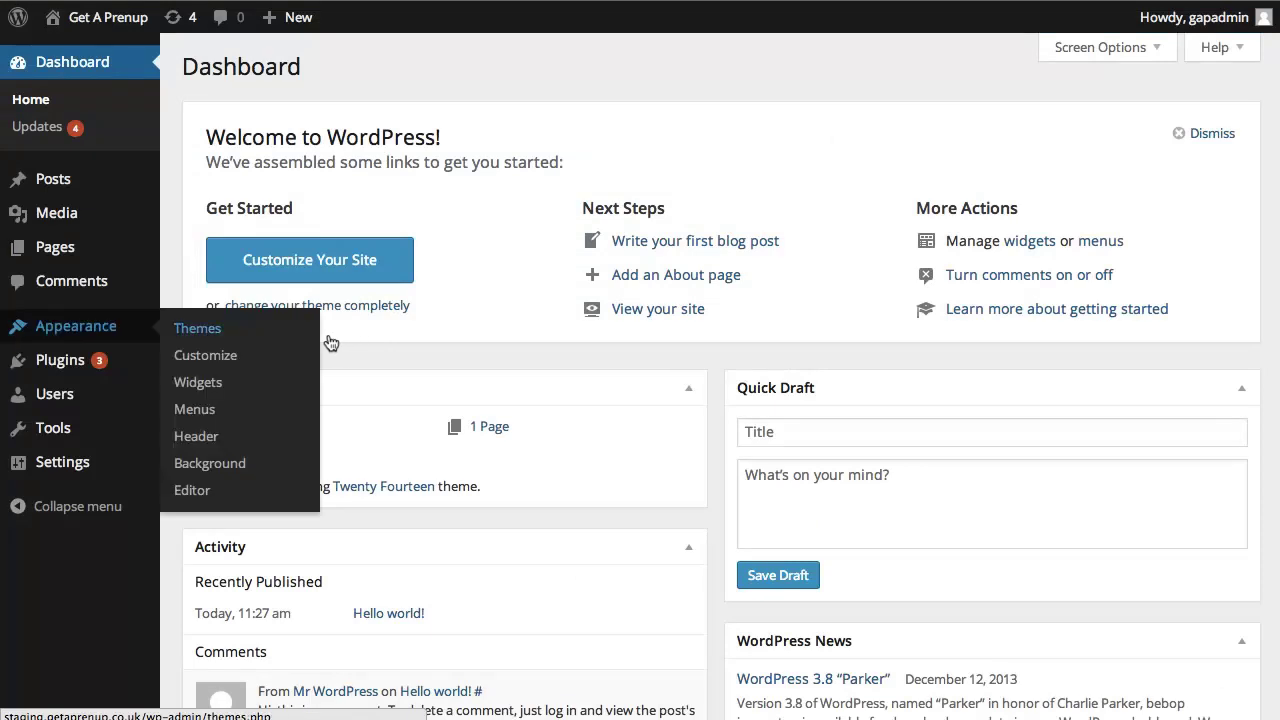
mouse_move(62, 462)
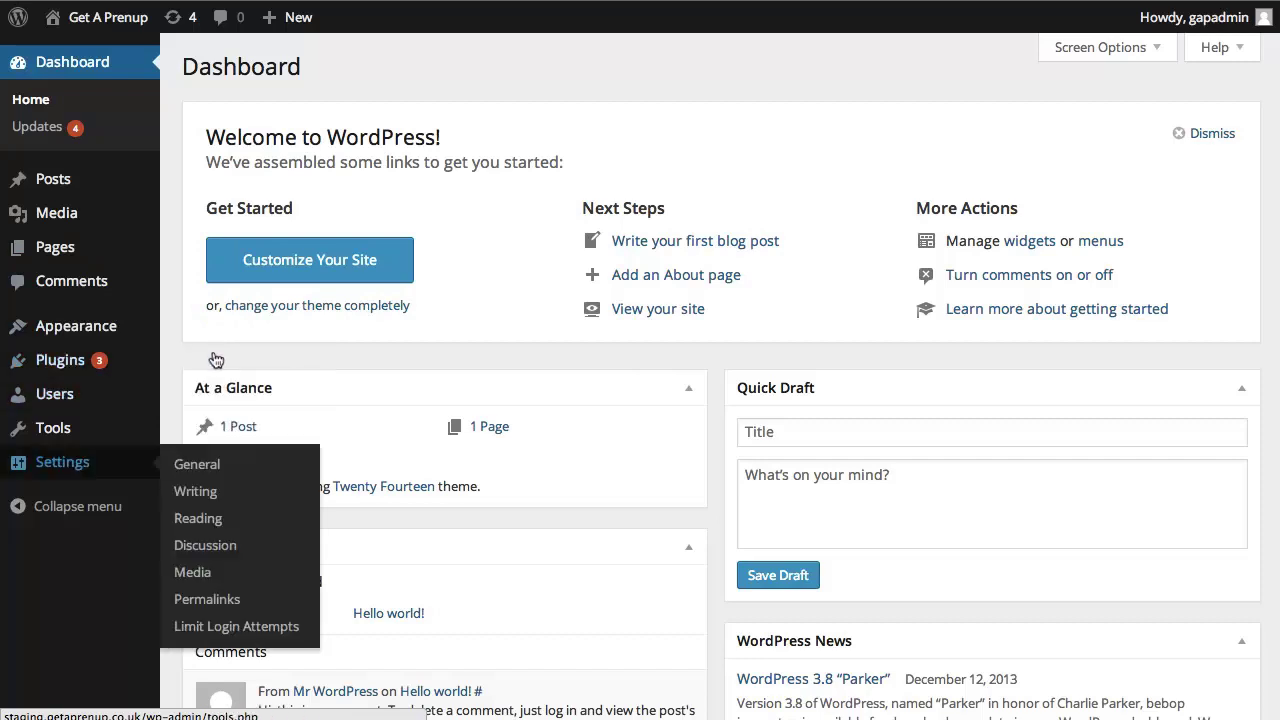
Open Installed Plugins and review the 15 inactive plugins, three with updates available
left_click(214, 362)
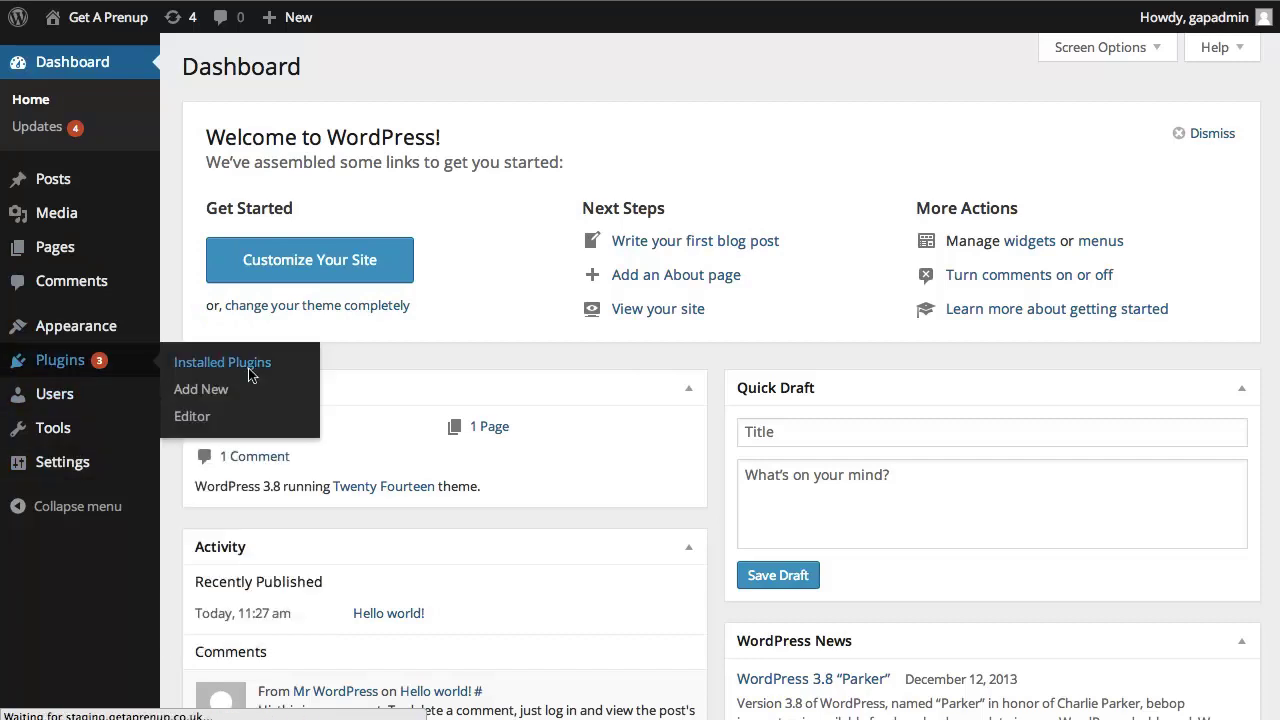
scroll(510, 316, "down", 3)
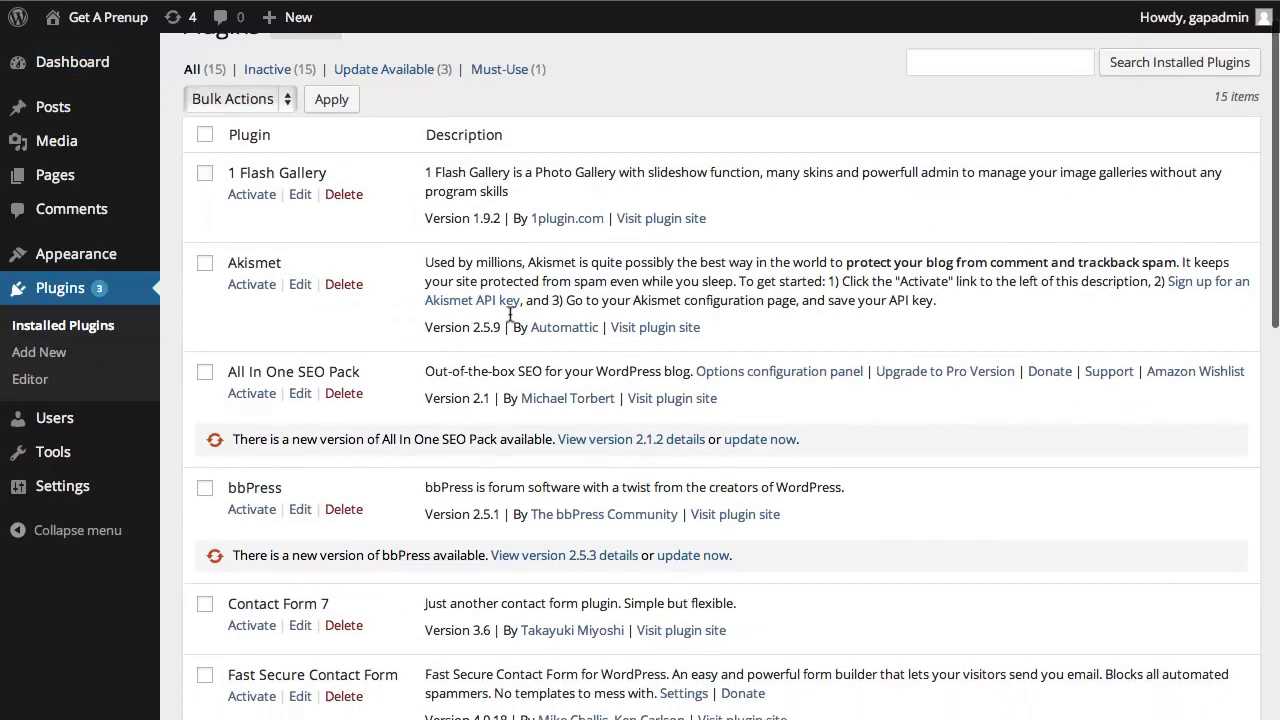
scroll(265, 150, "down", 2)
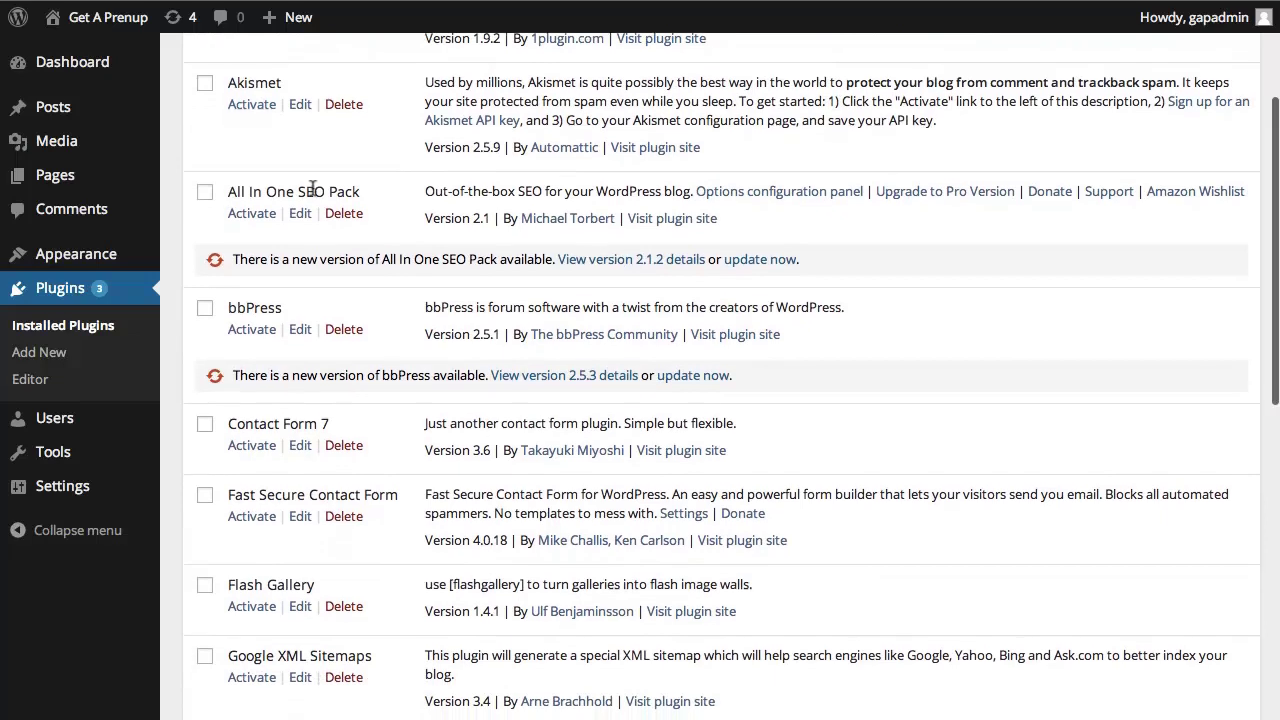
scroll(310, 197, "down", 2)
scroll(311, 198, "down", 1)
scroll(311, 198, "down", 2)
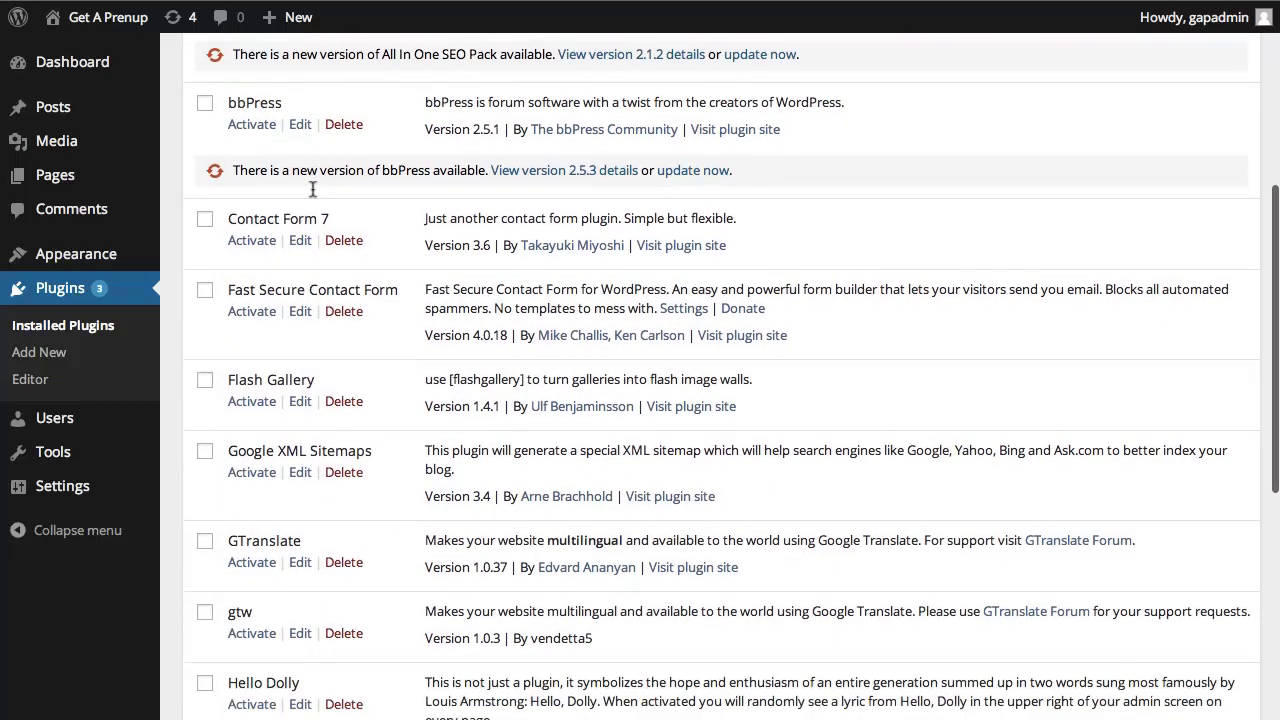
scroll(311, 199, "down", 2)
scroll(311, 200, "down", 1)
scroll(311, 199, "down", 1)
scroll(311, 199, "down", 2)
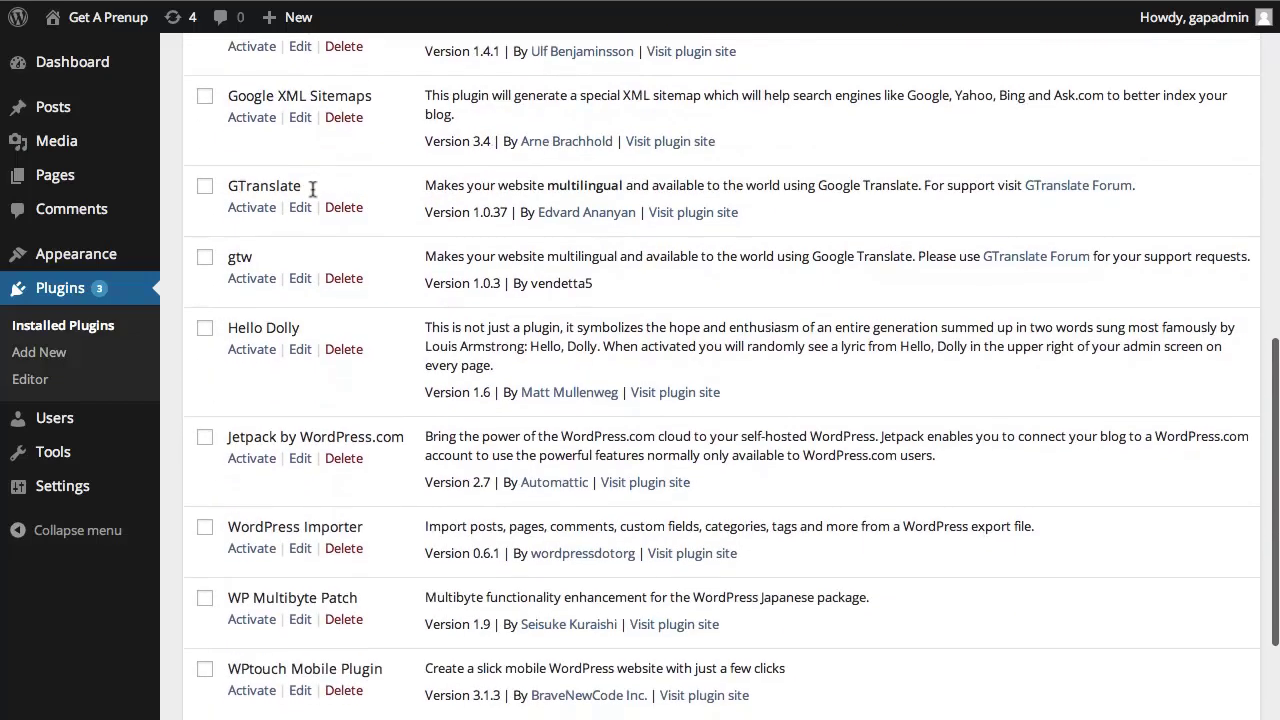
scroll(311, 199, "down", 3)
scroll(311, 199, "down", 1)
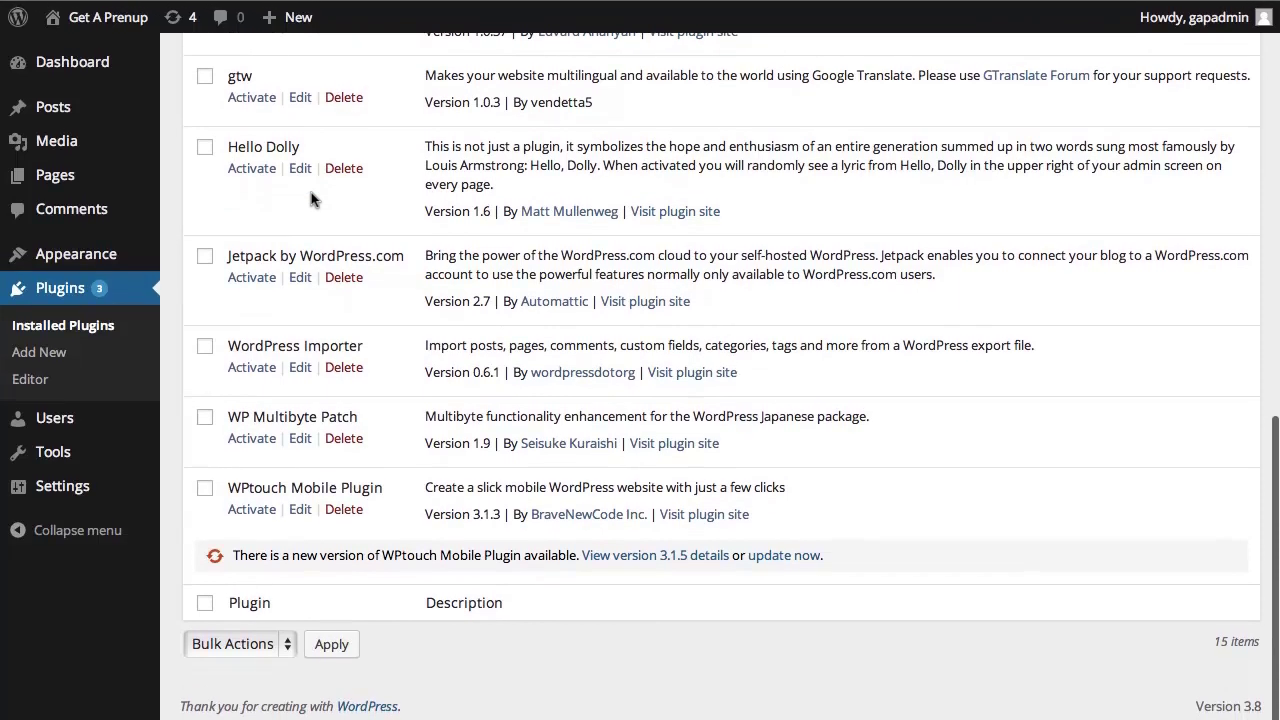
scroll(311, 195, "up", 1)
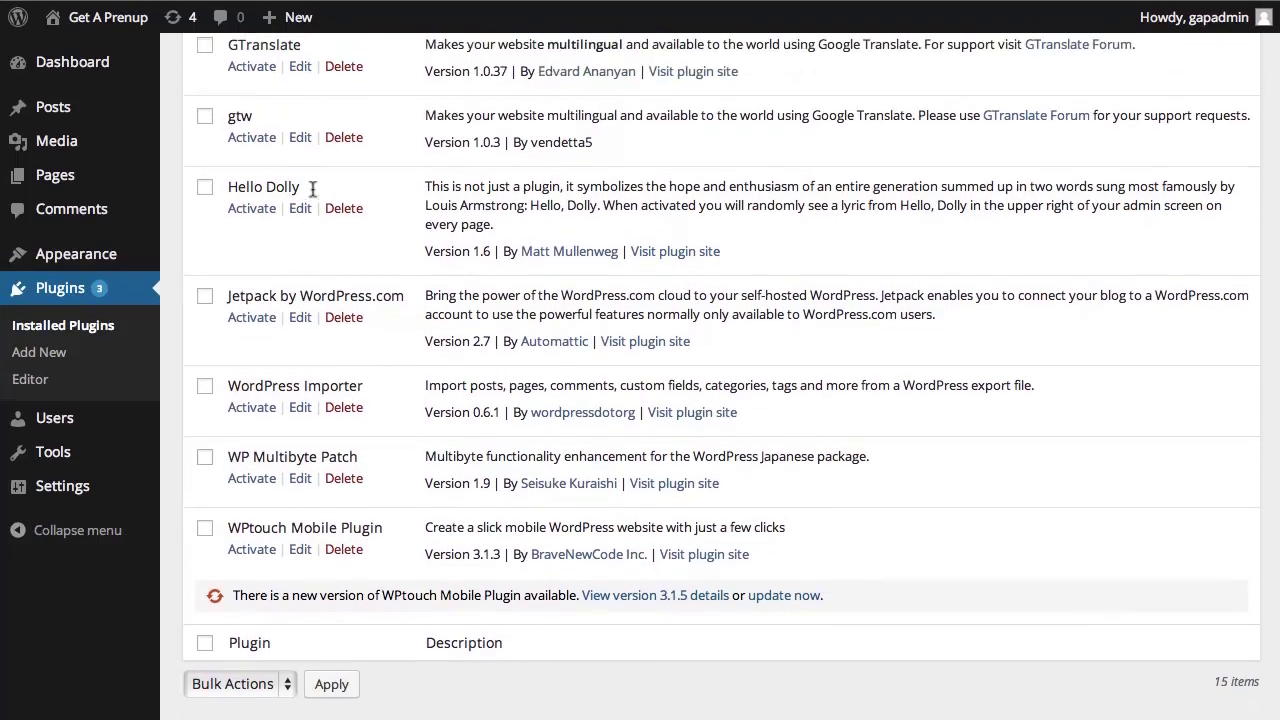
scroll(310, 189, "up", 2)
scroll(303, 189, "up", 4)
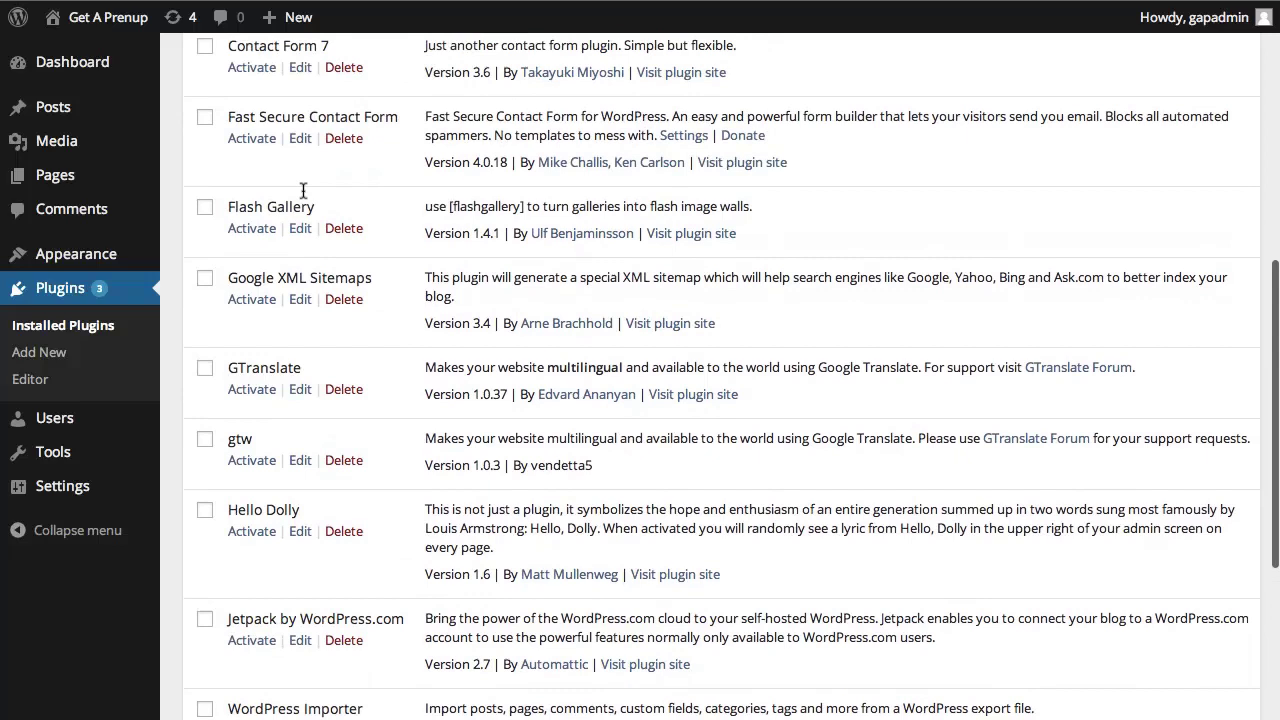
scroll(302, 192, "up", 4)
scroll(302, 193, "up", 2)
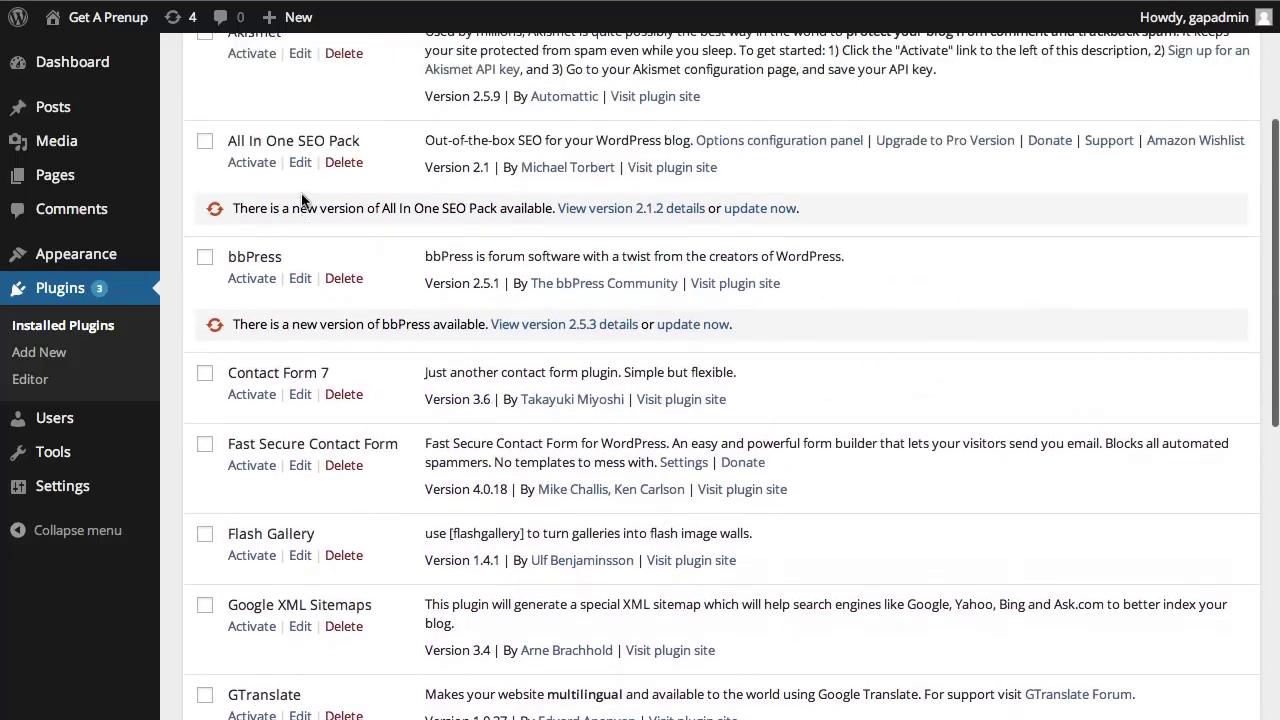
scroll(302, 200, "up", 3)
scroll(302, 200, "up", 1)
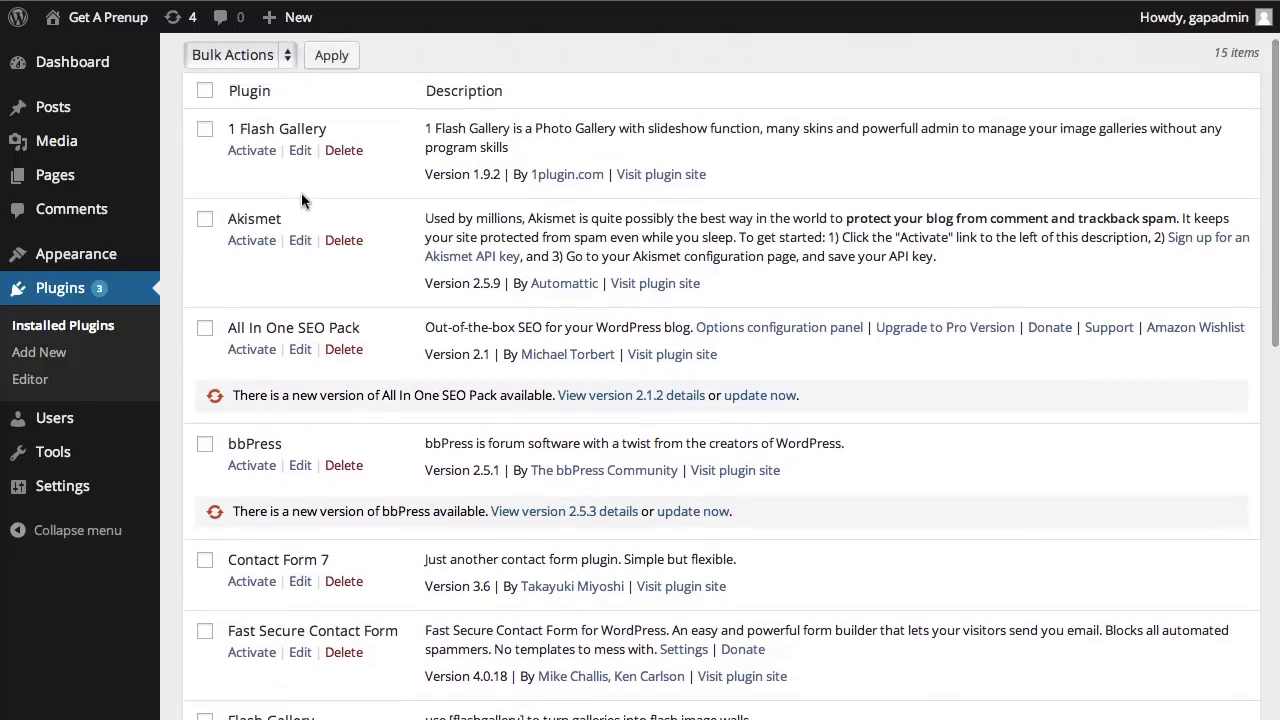
scroll(302, 200, "up", 1)
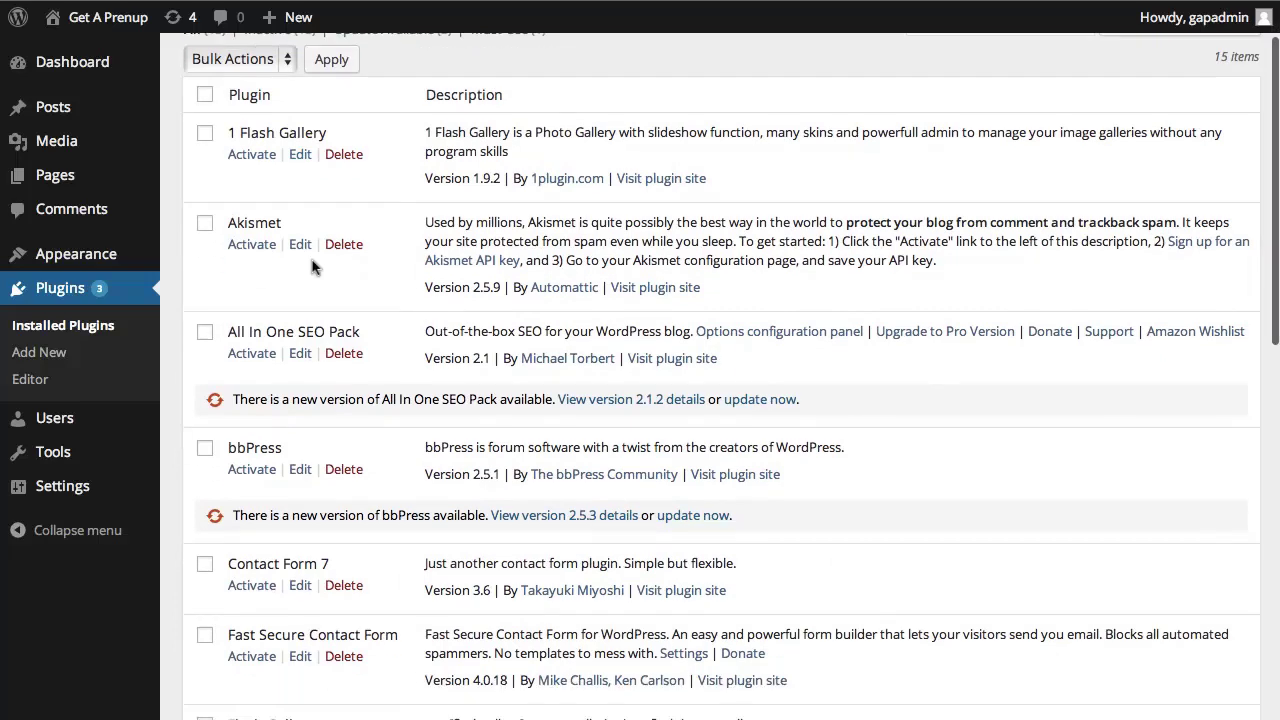
scroll(311, 265, "down", 1)
scroll(314, 300, "down", 2)
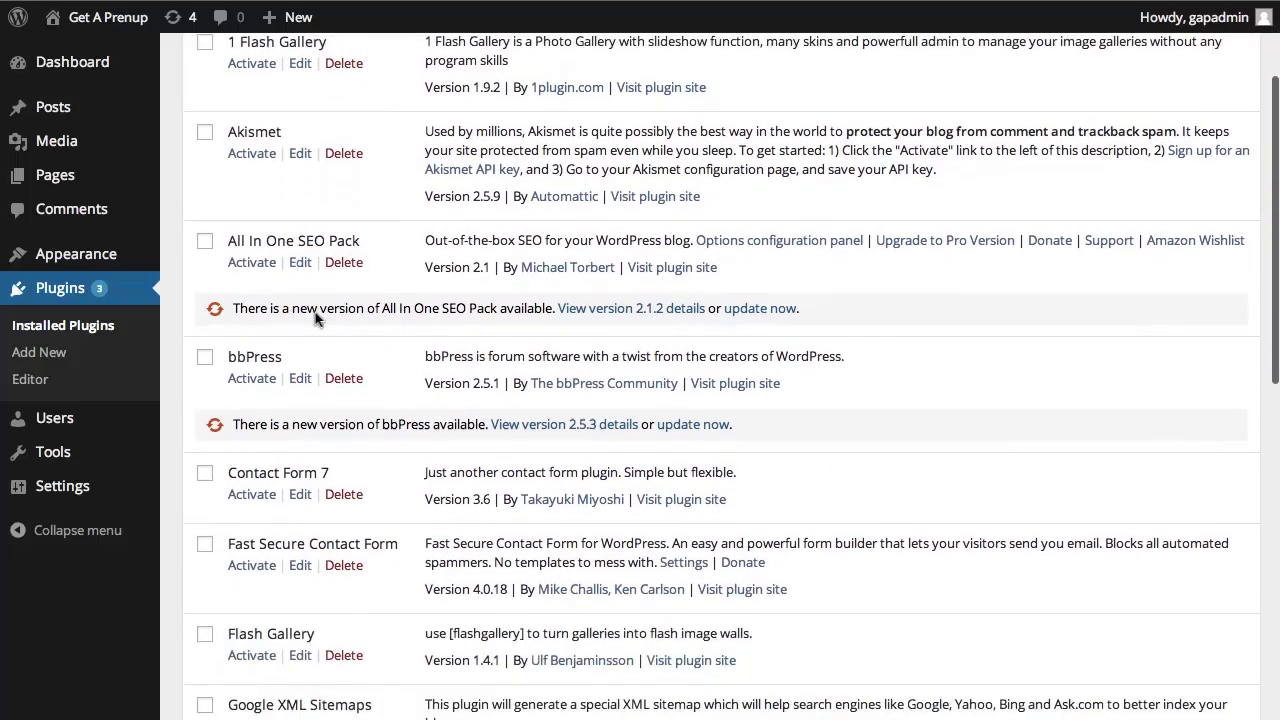
scroll(314, 318, "down", 2)
scroll(300, 300, "down", 1)
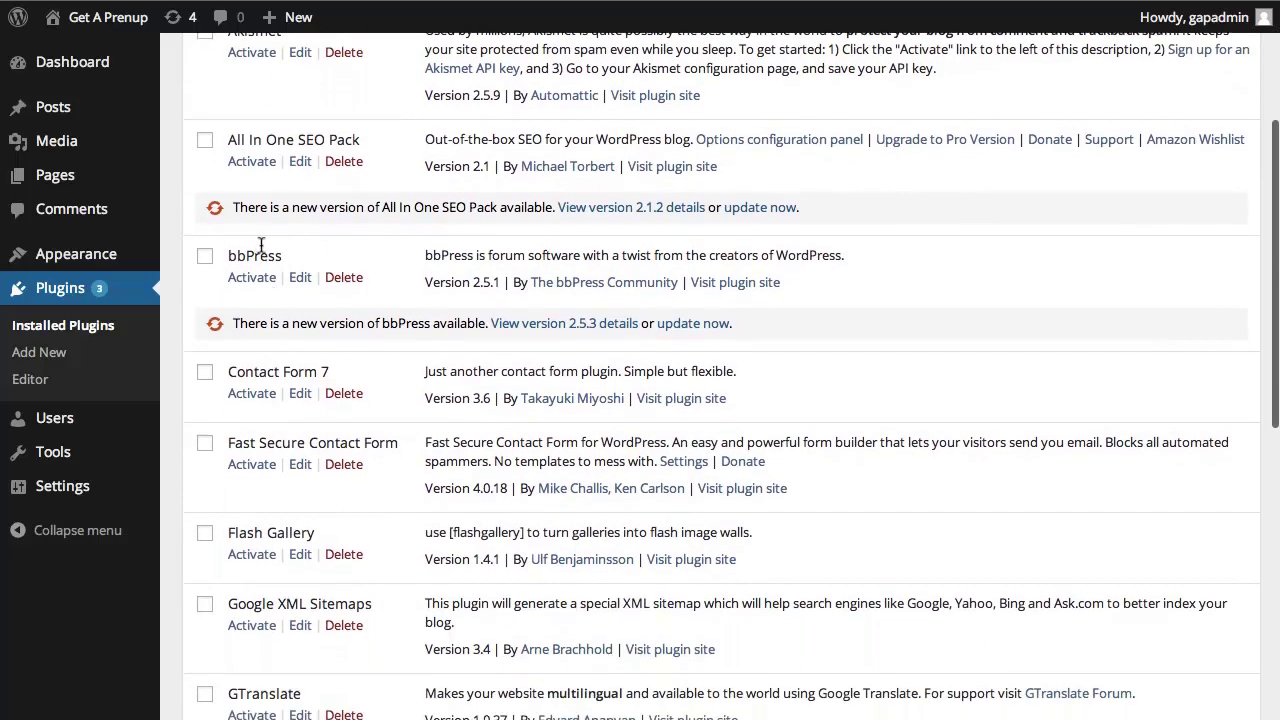
scroll(220, 345, "down", 2)
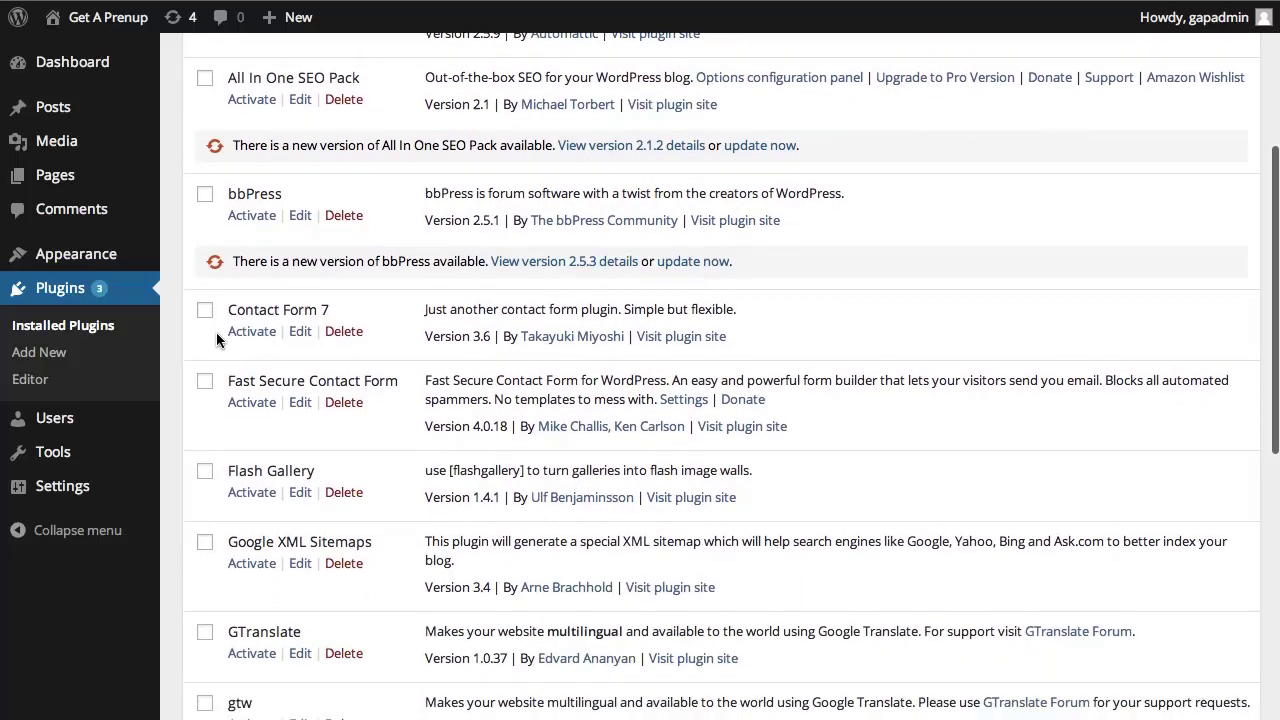
scroll(300, 250, "up", 10)
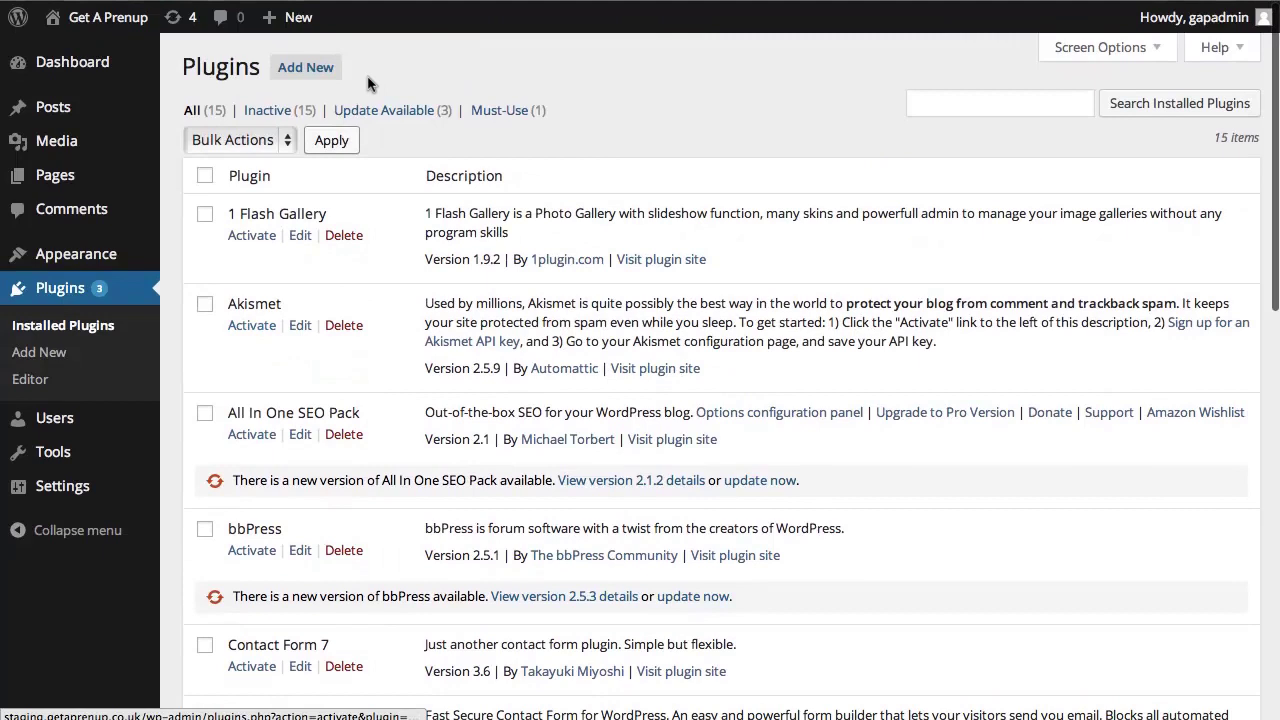
Search Add New plugins for 'google analyticator' and install Google Analyticator 6.4.7.3
left_click(300, 67)
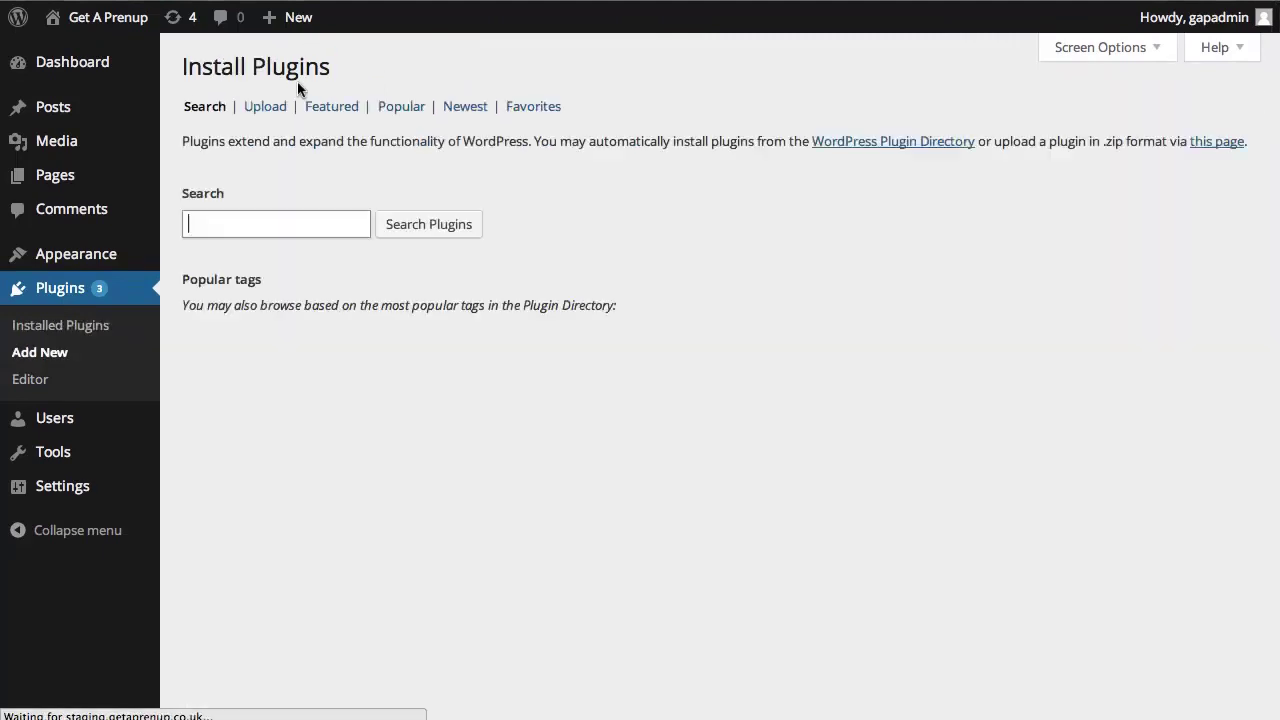
left_click(263, 212)
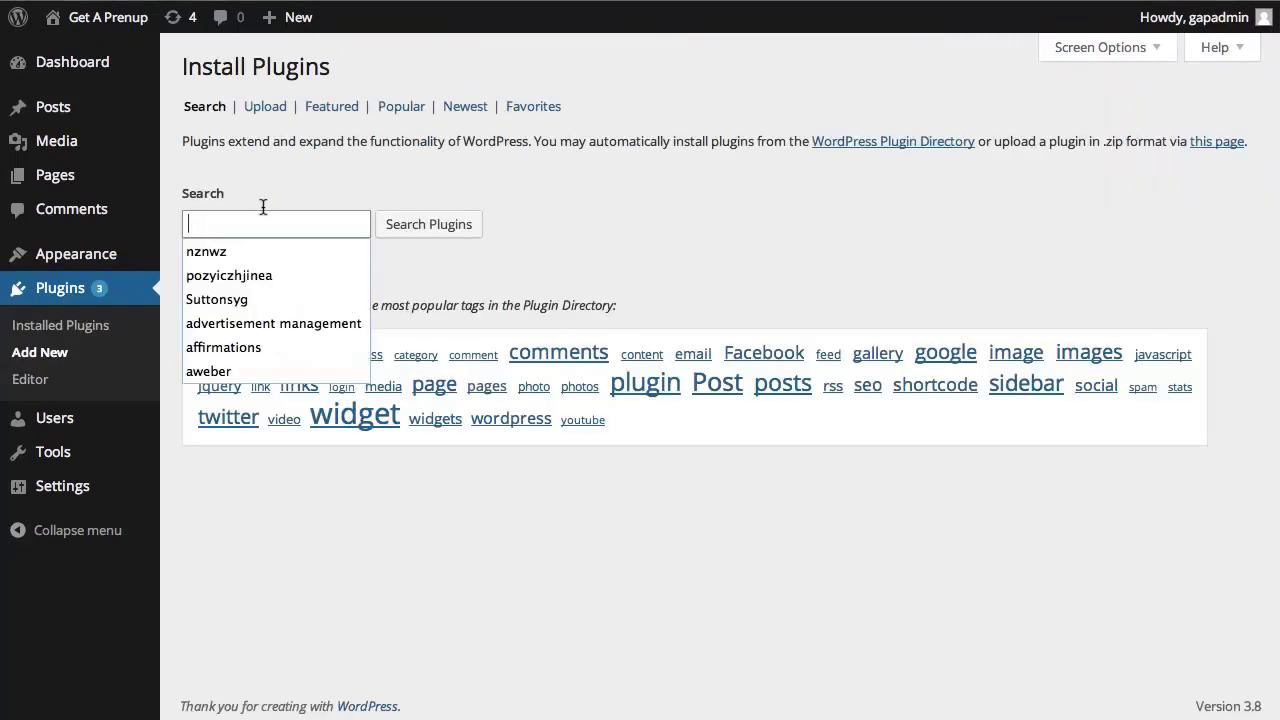
type("sgoogle ")
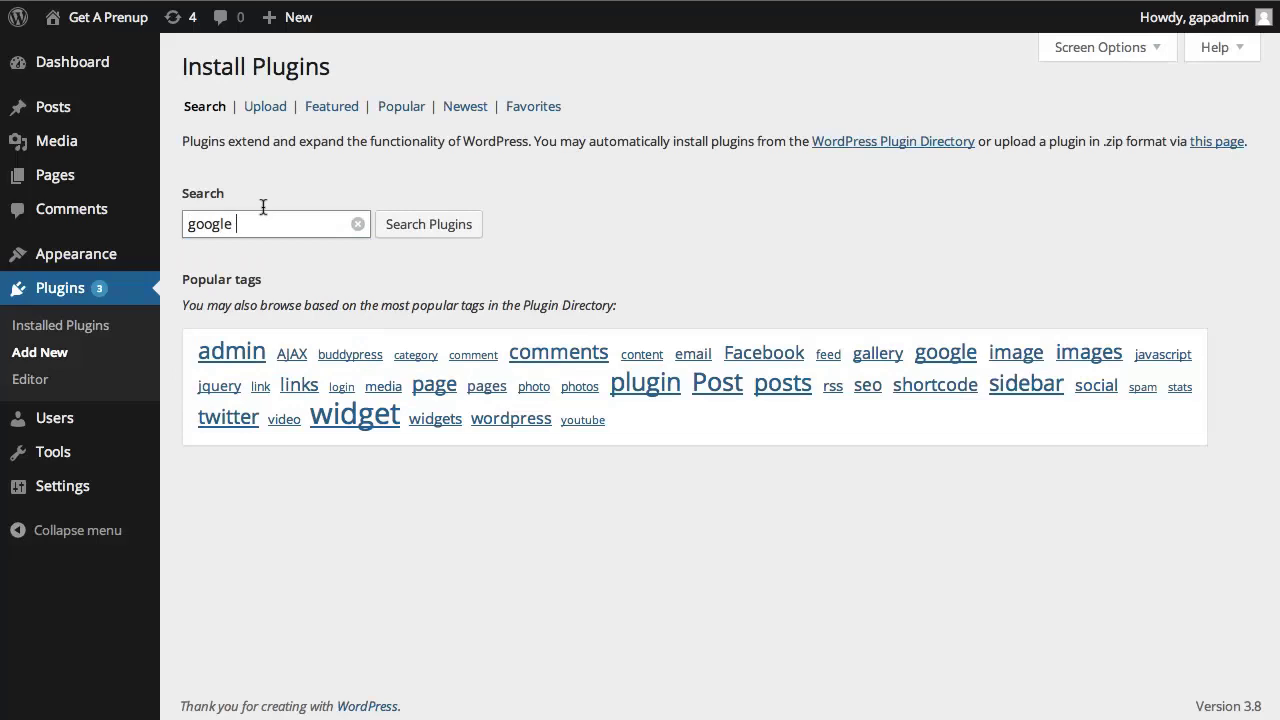
type("analyticat")
type("or")
key("Return")
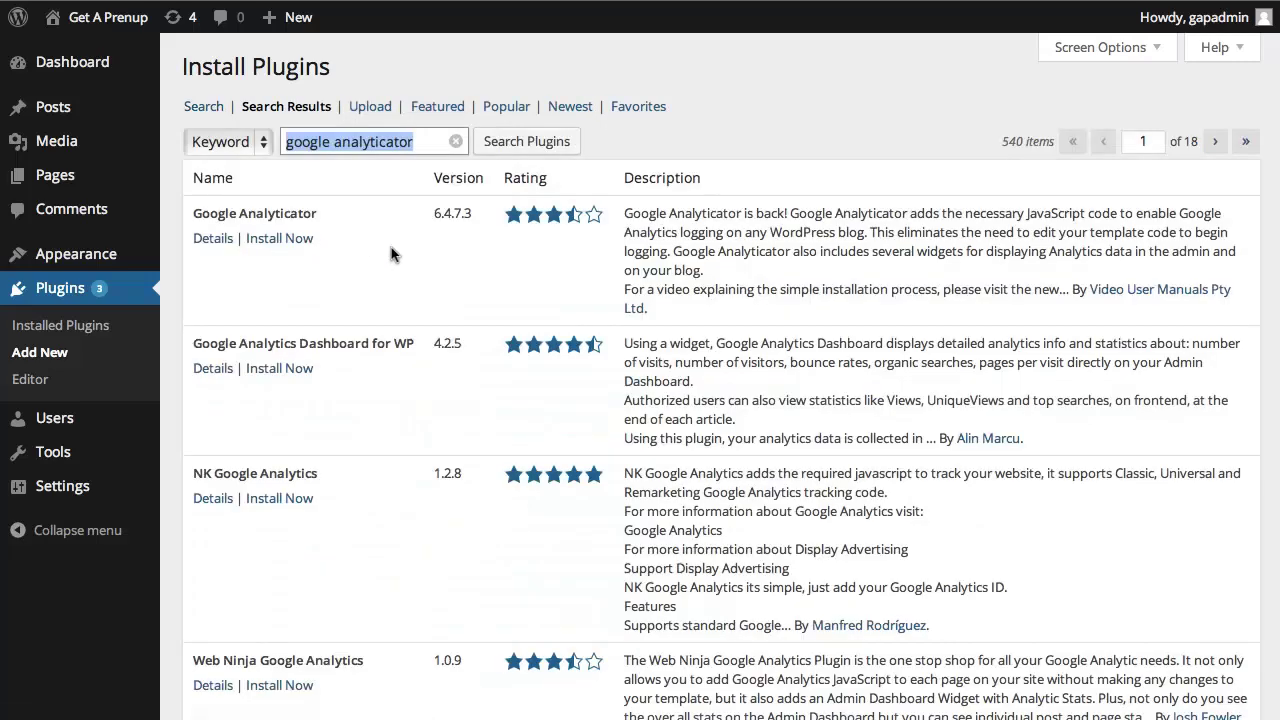
left_click(258, 236)
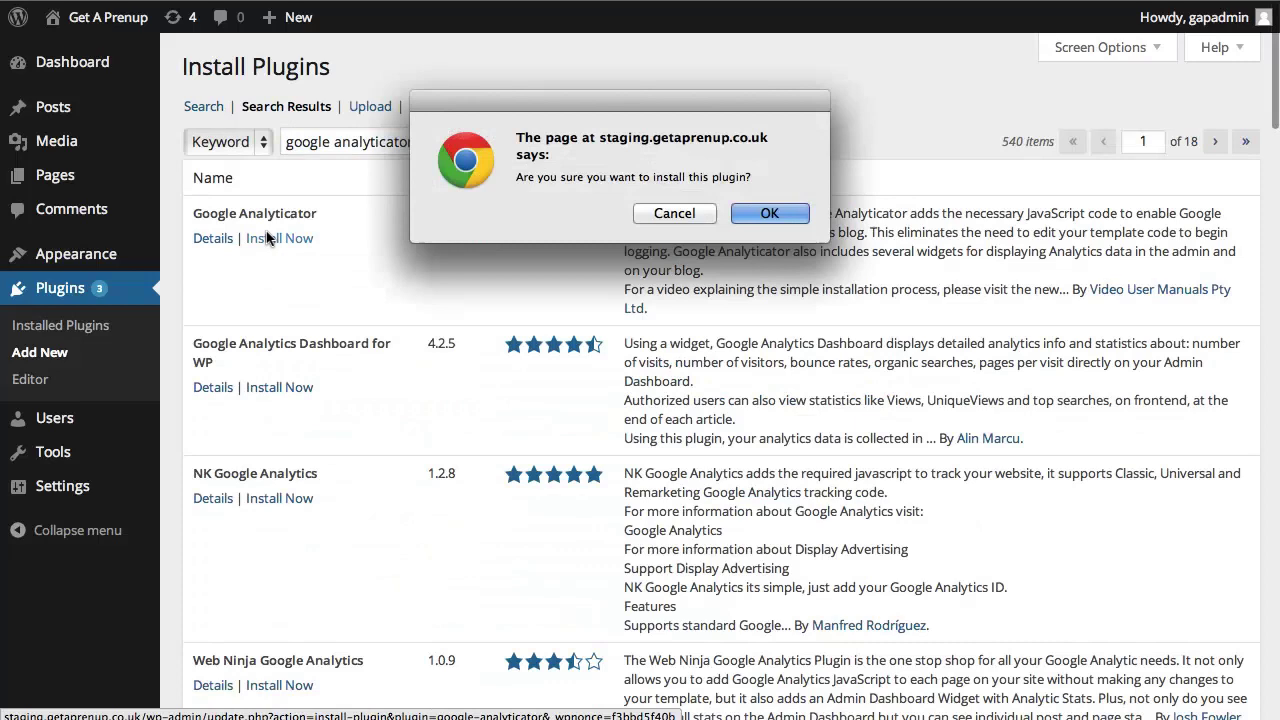
left_click(769, 213)
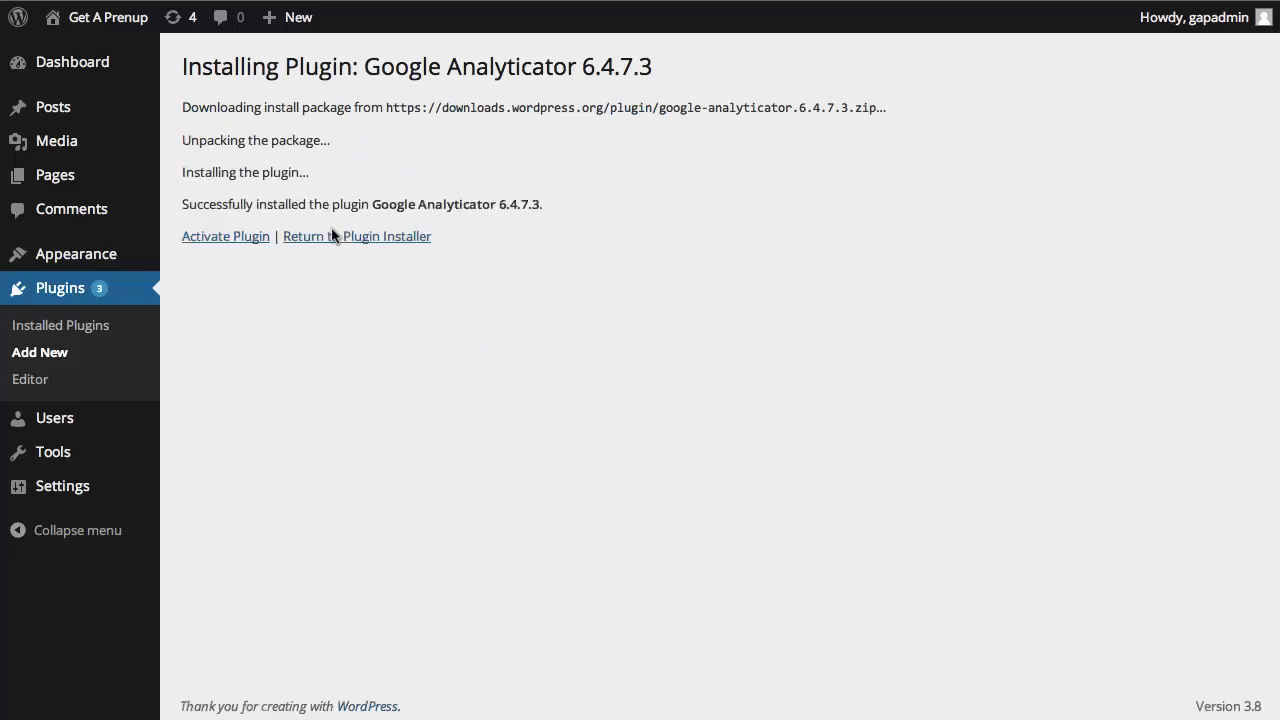
Return to Installed Plugins and locate Google Analyticator in the list of 16 plugins
left_click(291, 238)
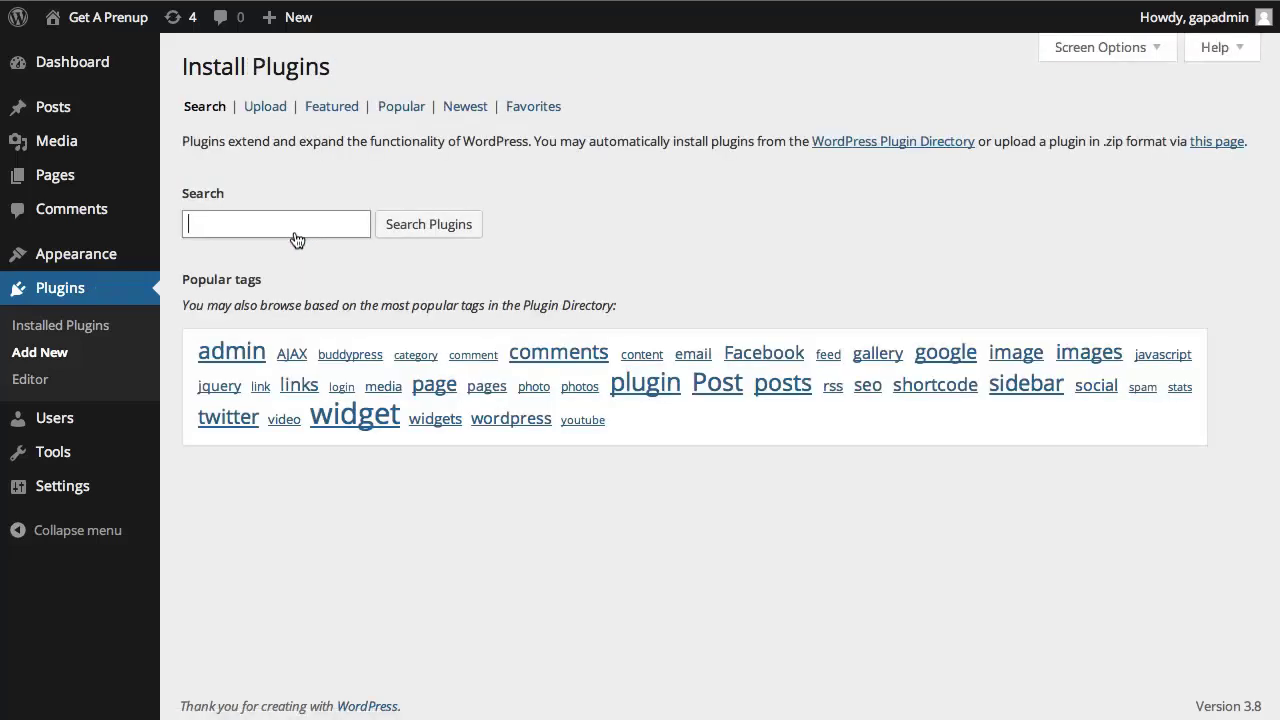
left_click(281, 214)
left_click(49, 325)
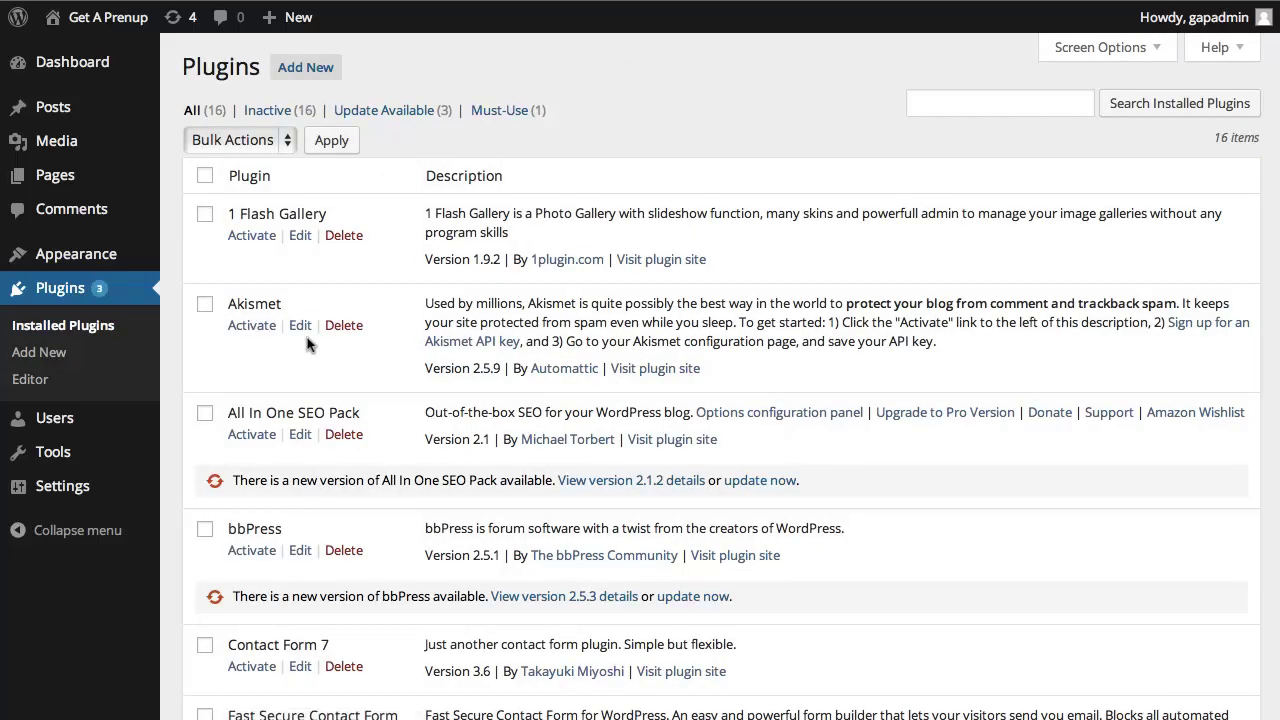
scroll(307, 340, "down", 1)
scroll(331, 320, "down", 2)
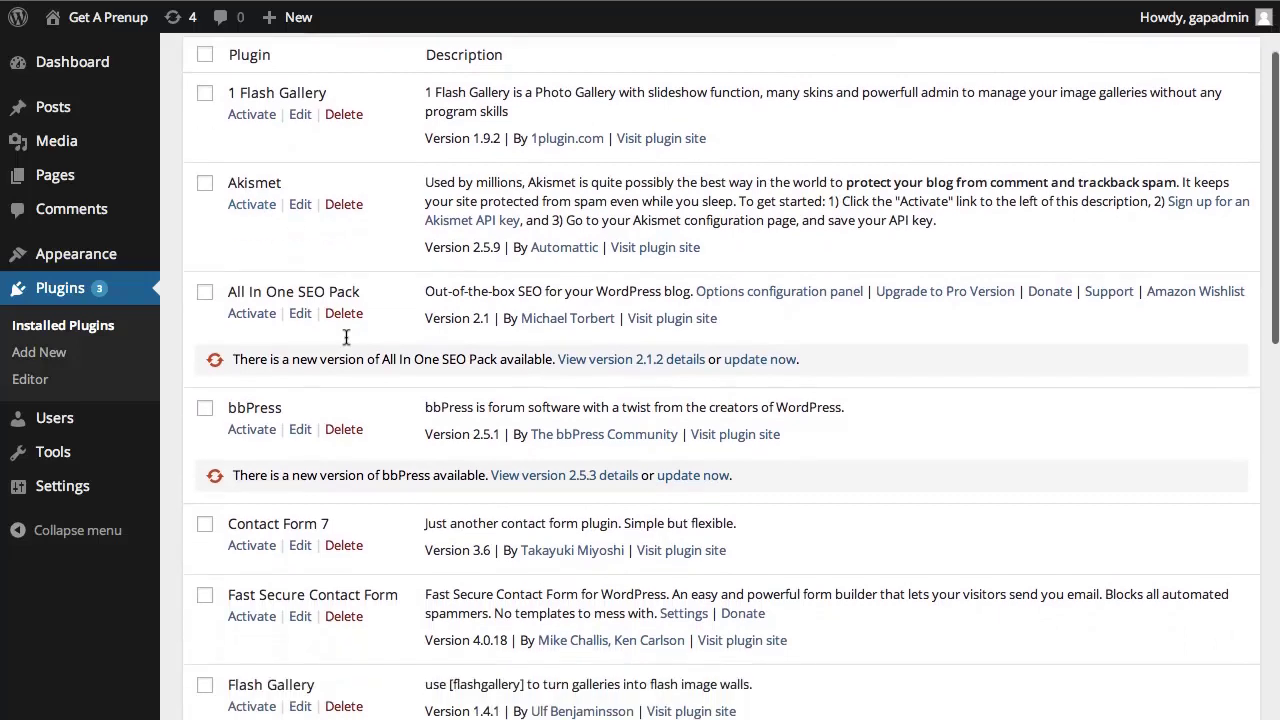
scroll(300, 345, "down", 2)
scroll(260, 380, "down", 2)
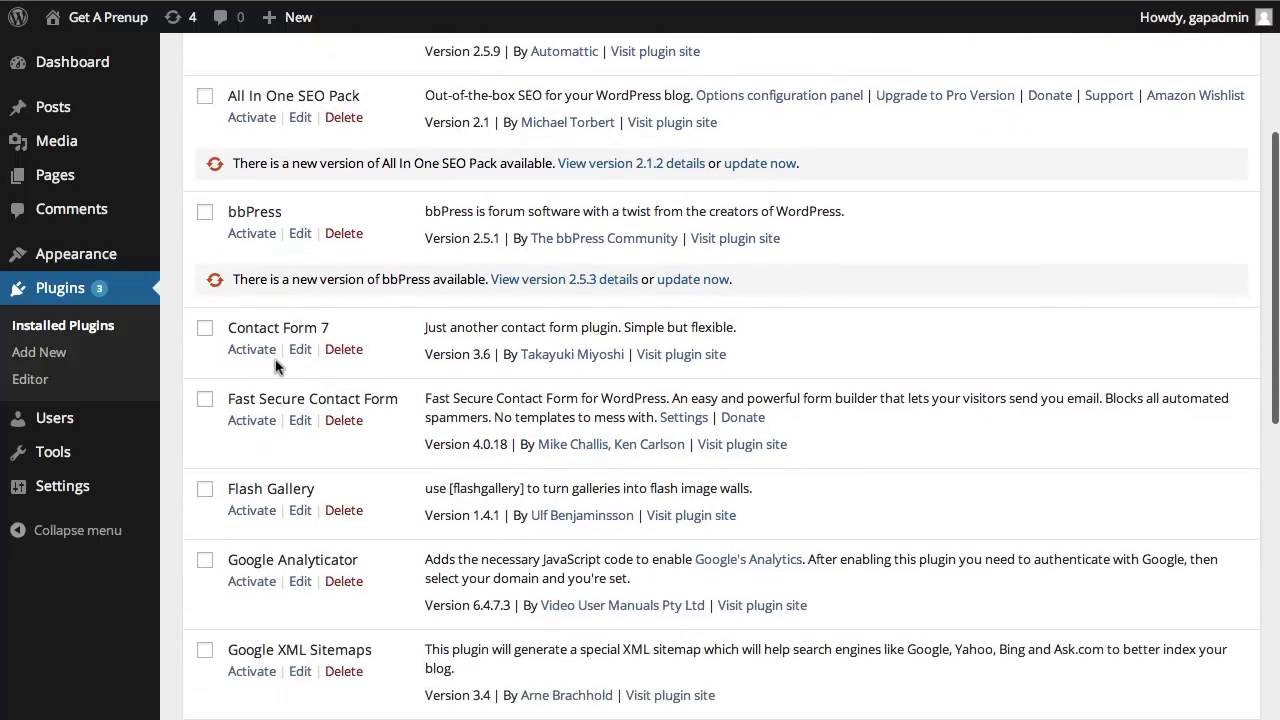
scroll(253, 392, "down", 2)
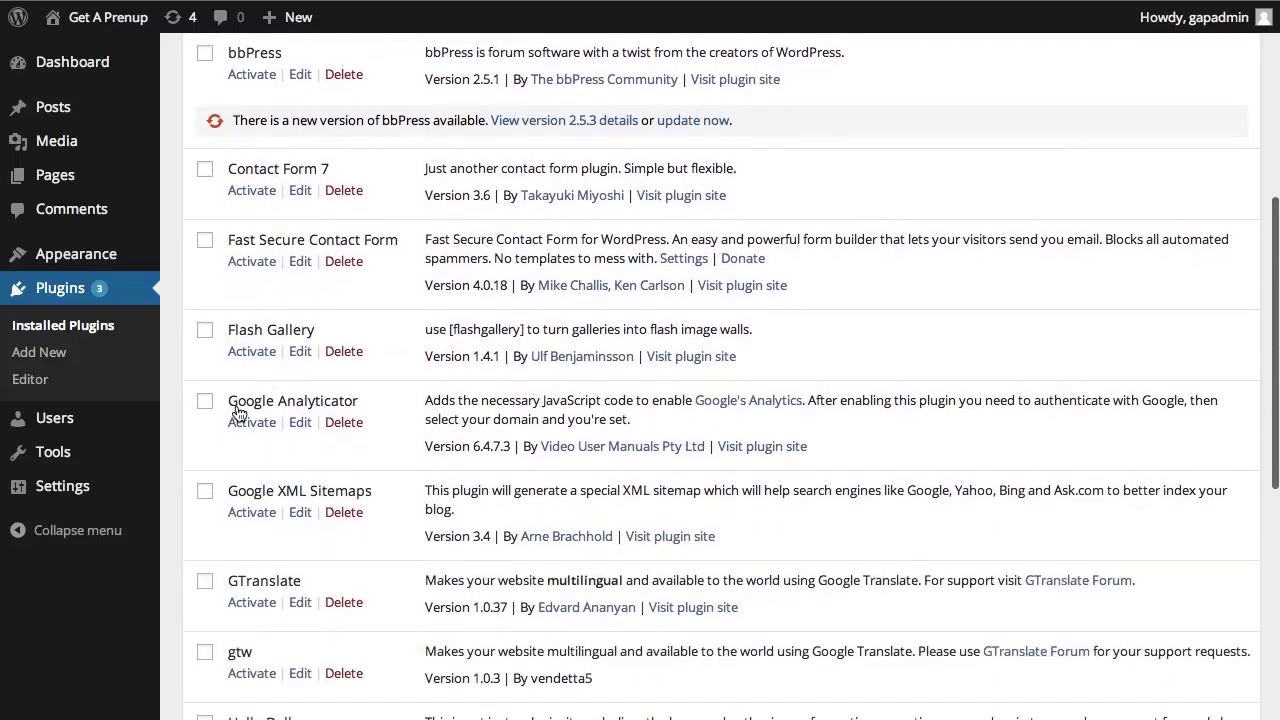
scroll(300, 410, "down", 1)
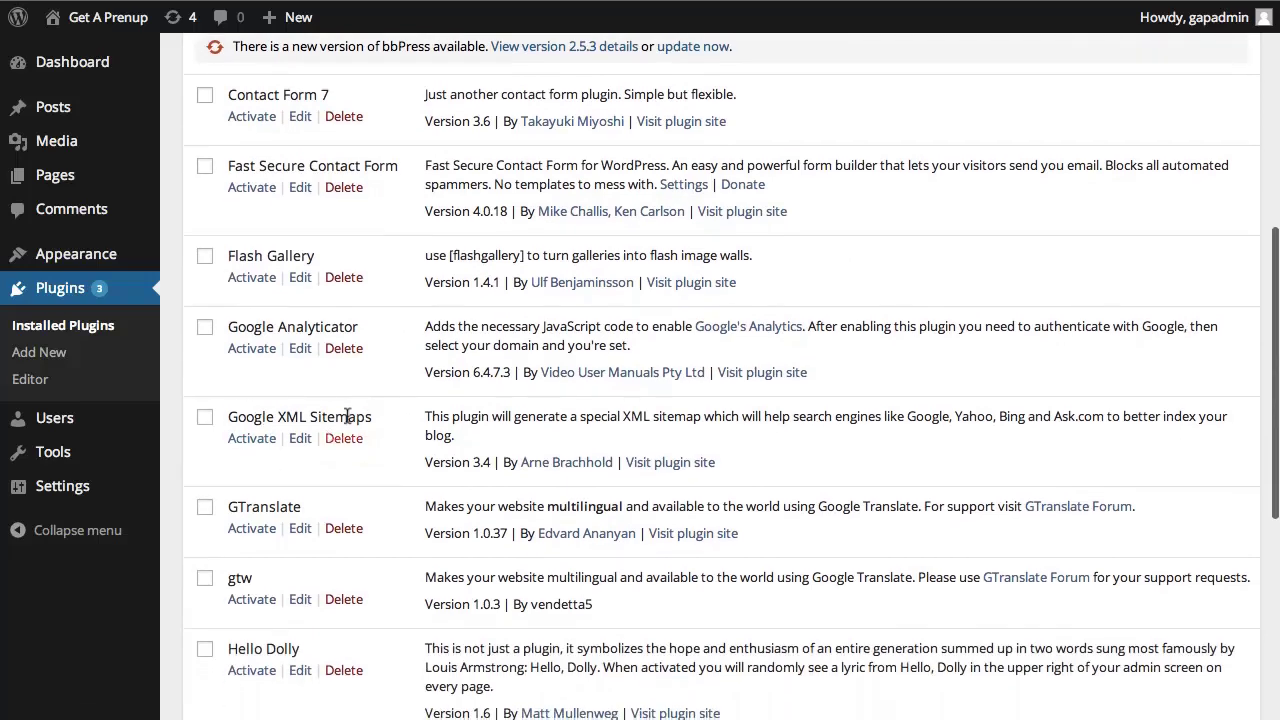
scroll(350, 415, "down", 1)
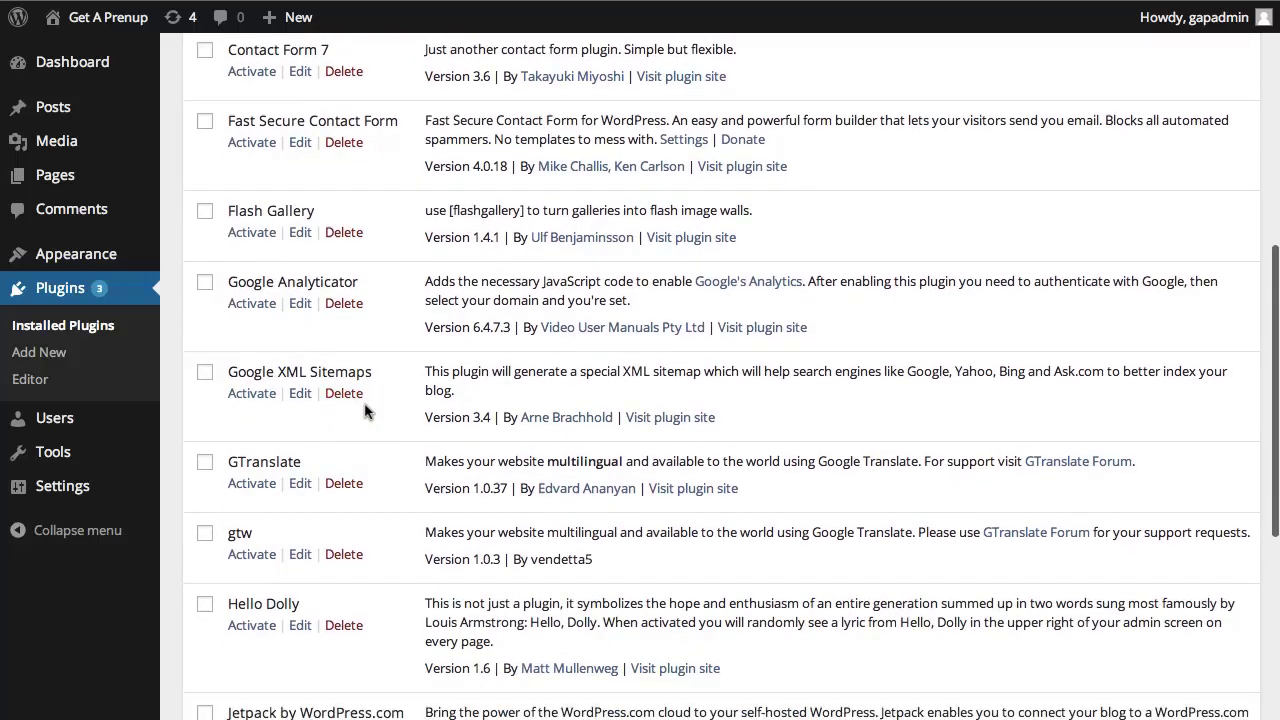
scroll(281, 424, "down", 1)
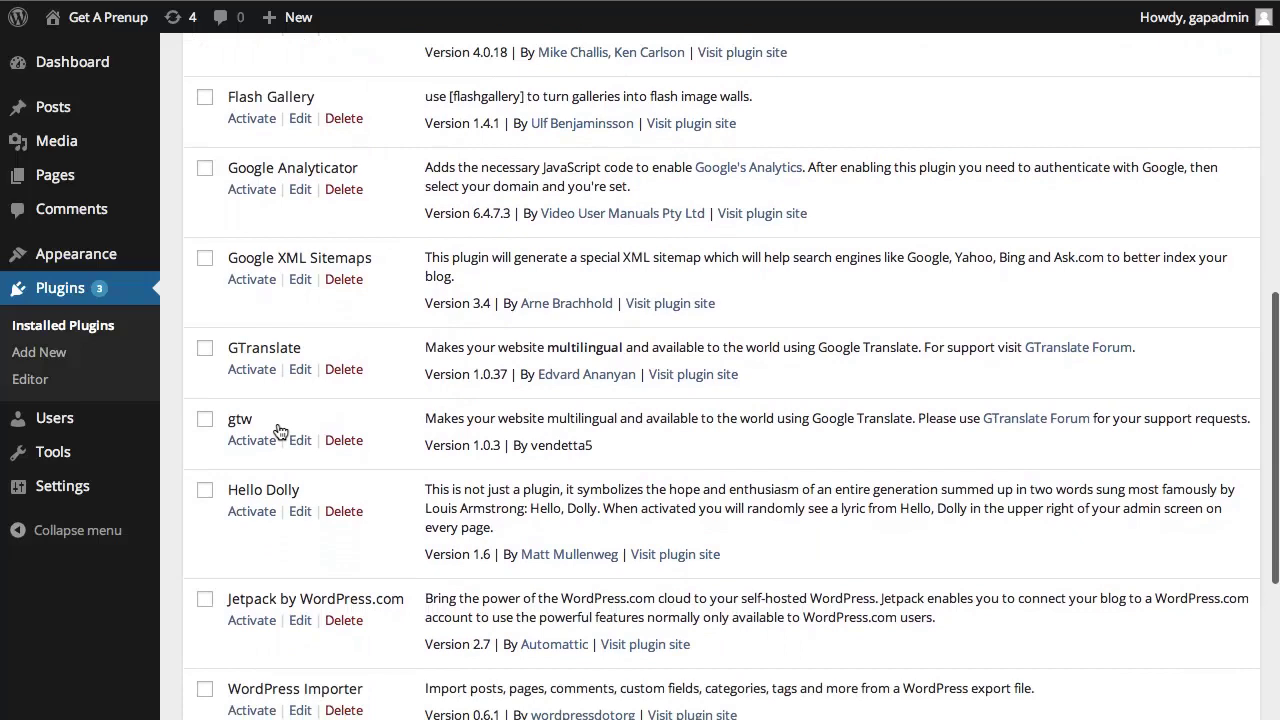
scroll(308, 458, "down", 2)
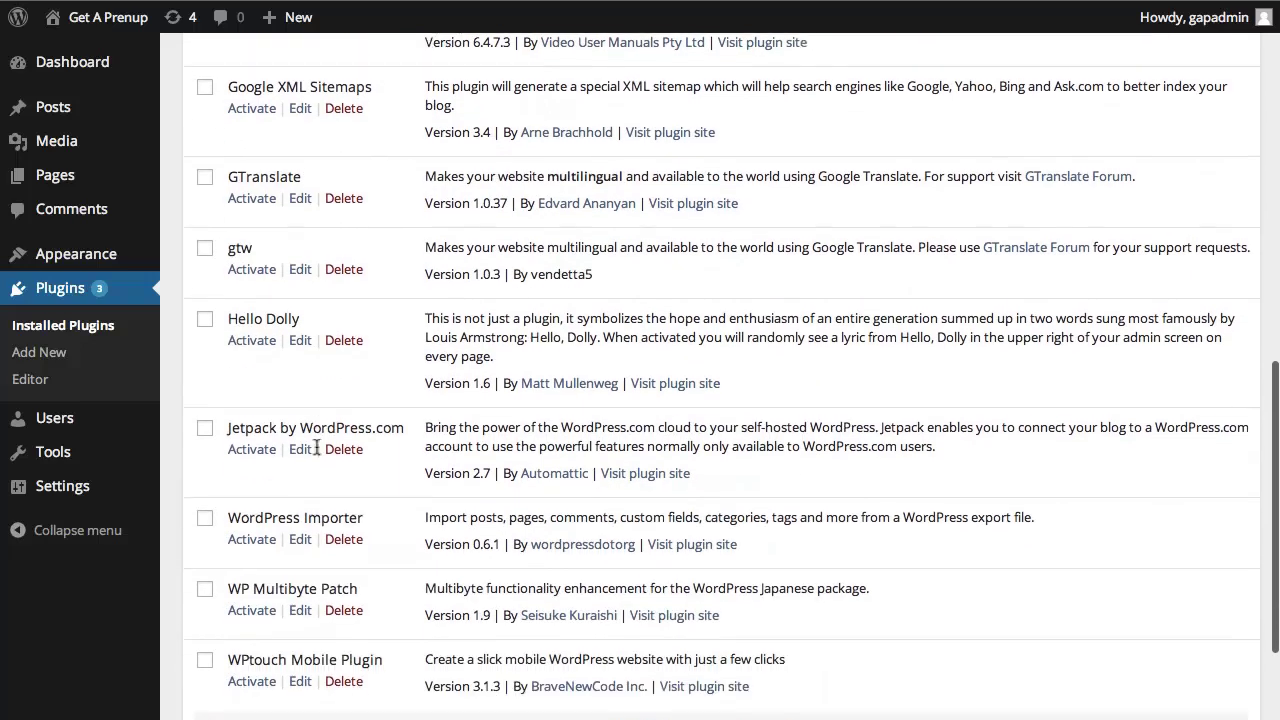
scroll(305, 467, "down", 1)
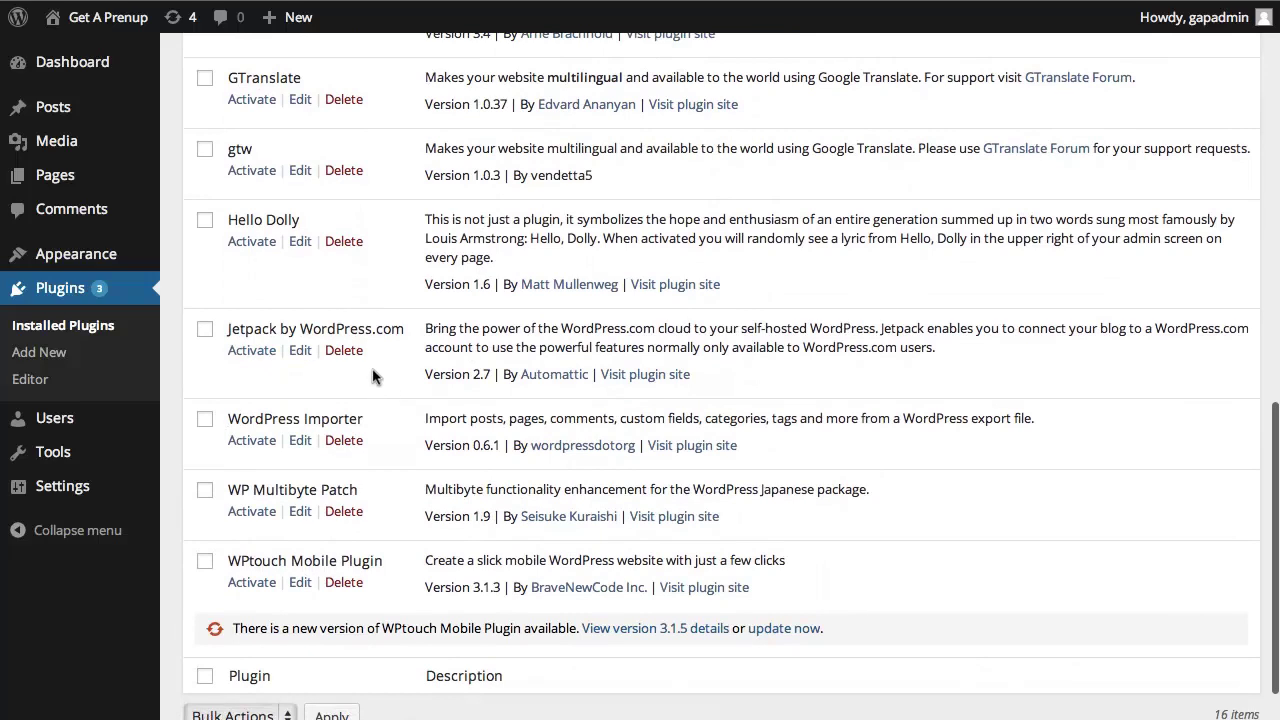
scroll(372, 376, "down", 1)
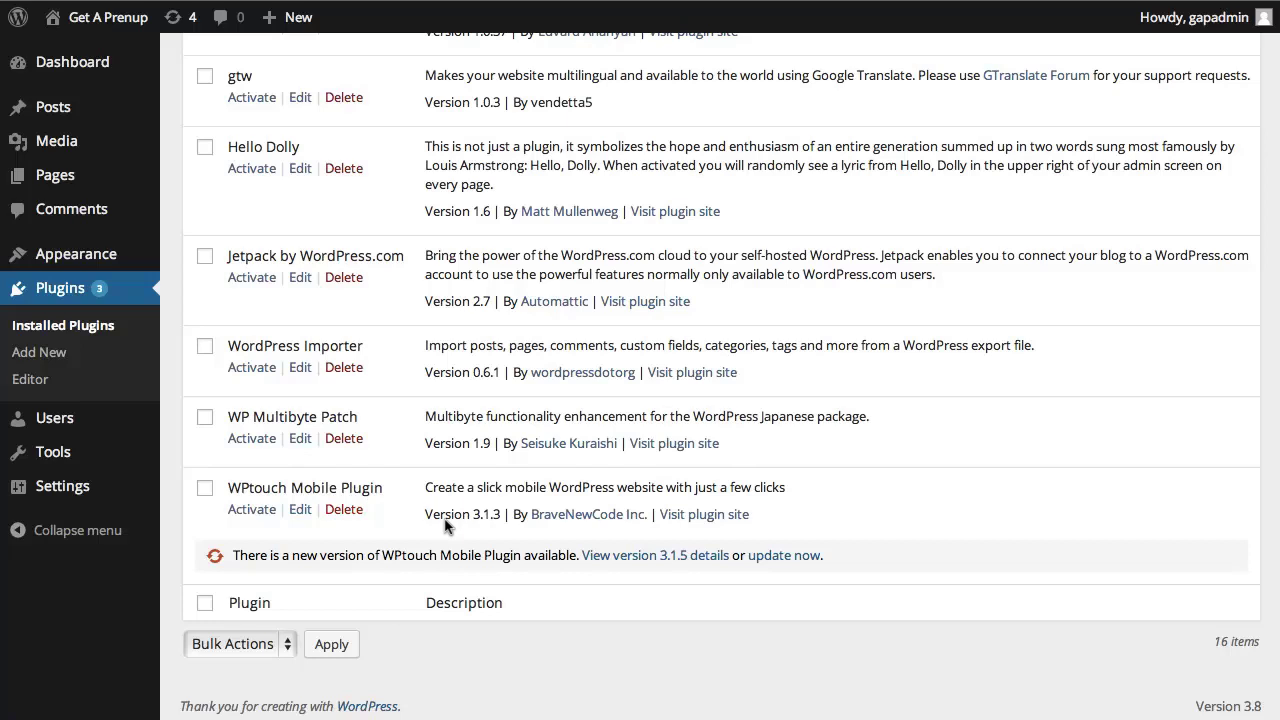
scroll(445, 525, "up", 1)
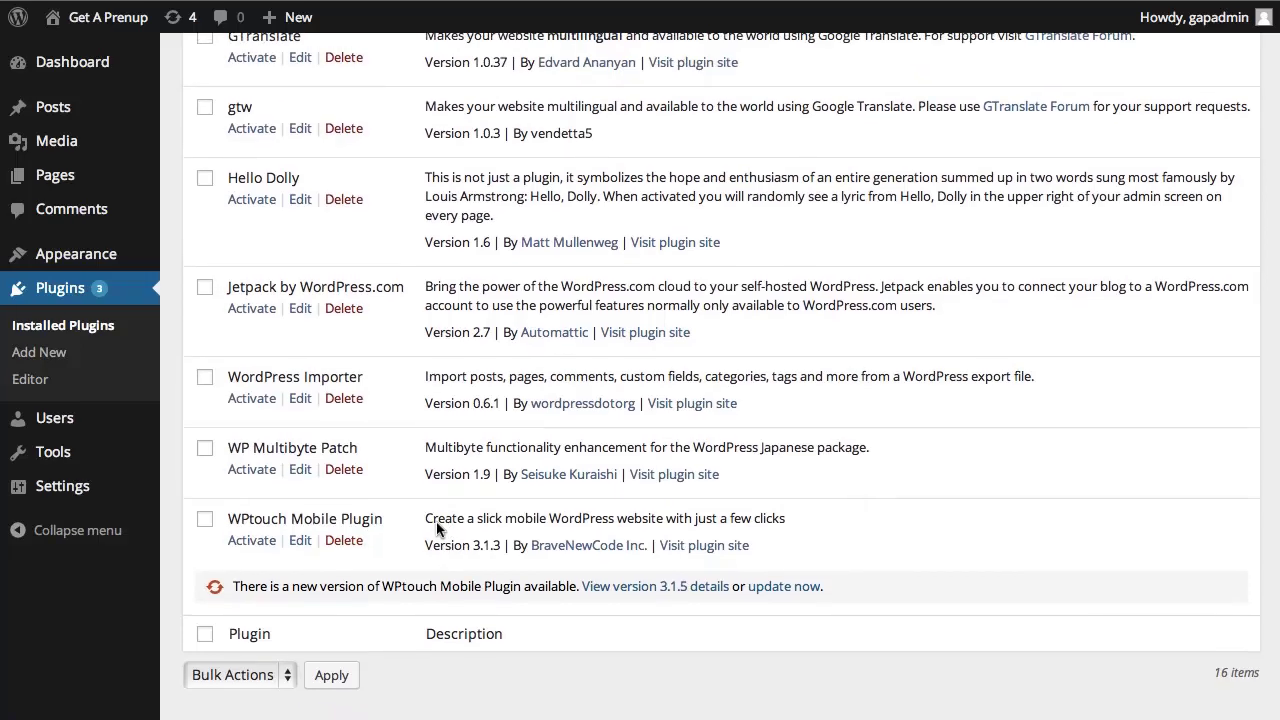
scroll(423, 522, "up", 15)
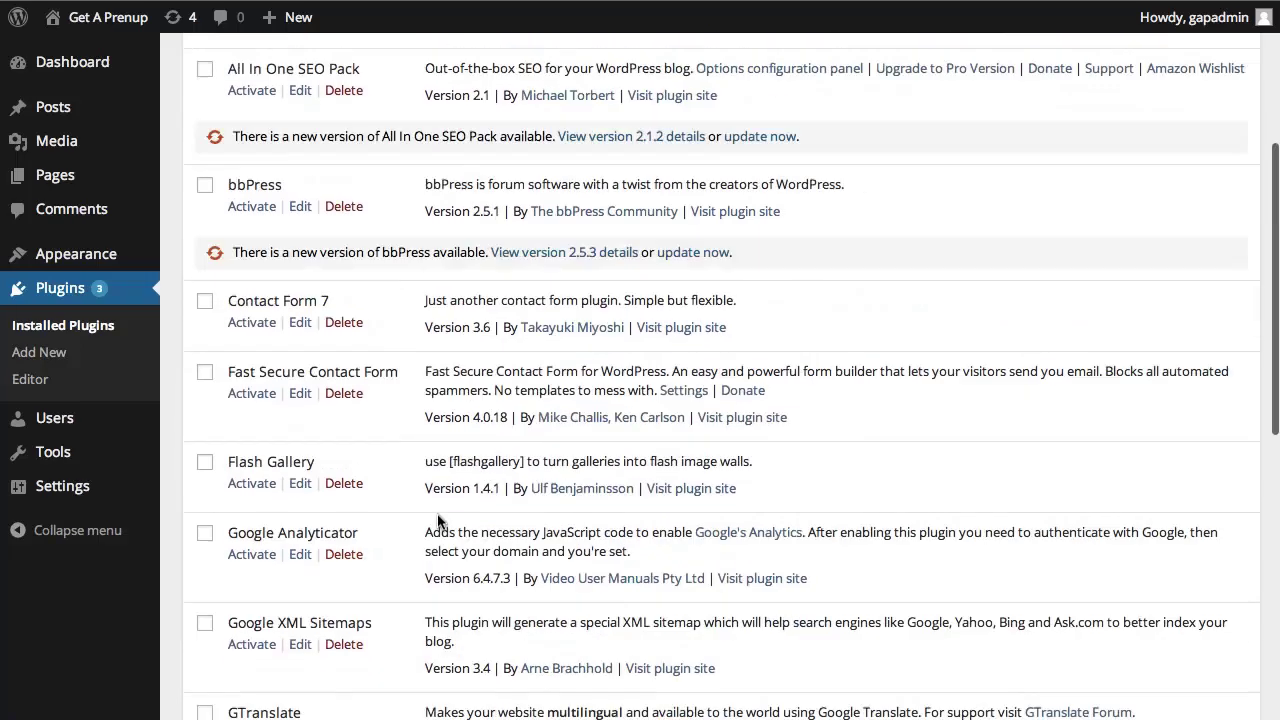
Check the Posts list, then visit the public site's front page
left_click(48, 108)
mouse_move(107, 17)
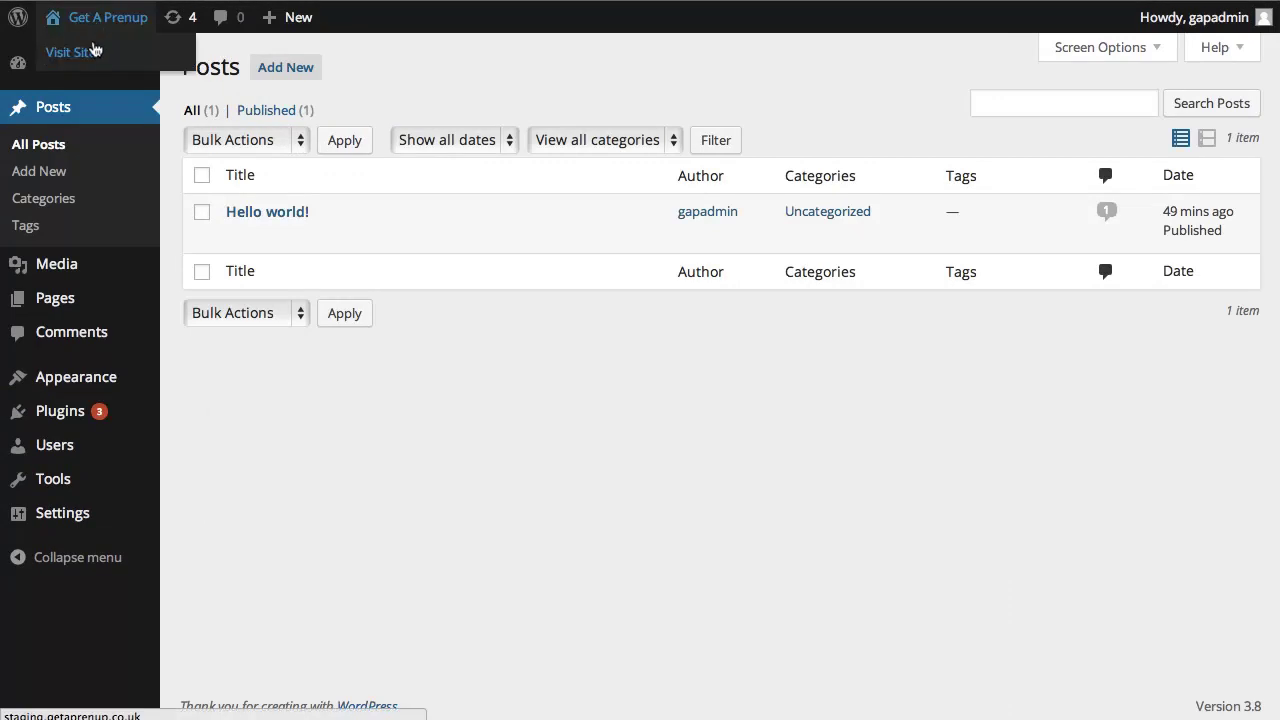
right_click(104, 50)
left_click(170, 58)
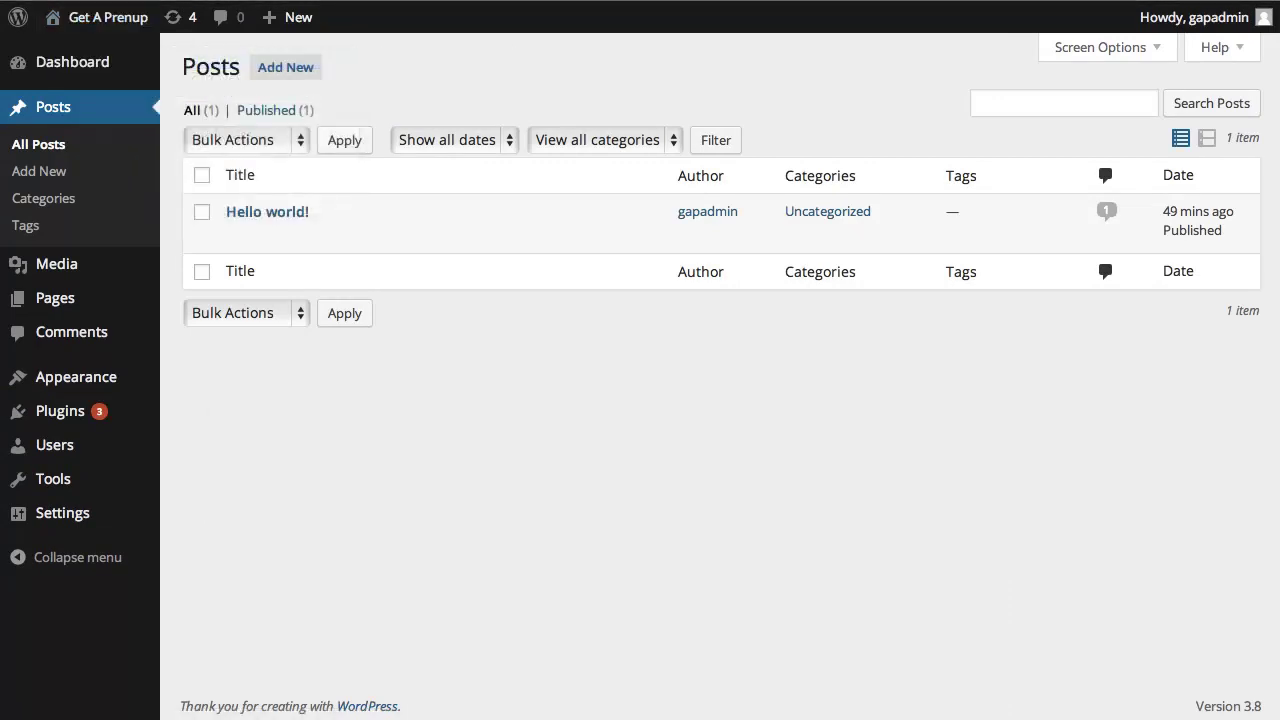
key("ctrl+Tab")
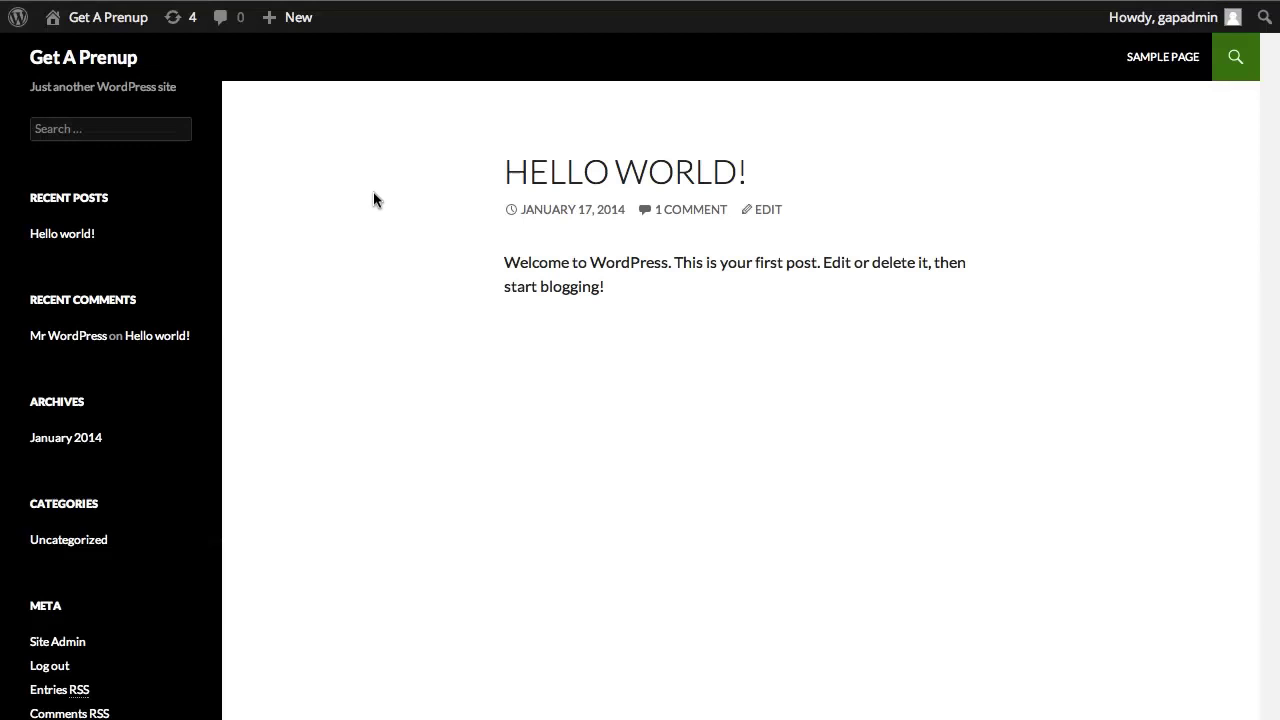